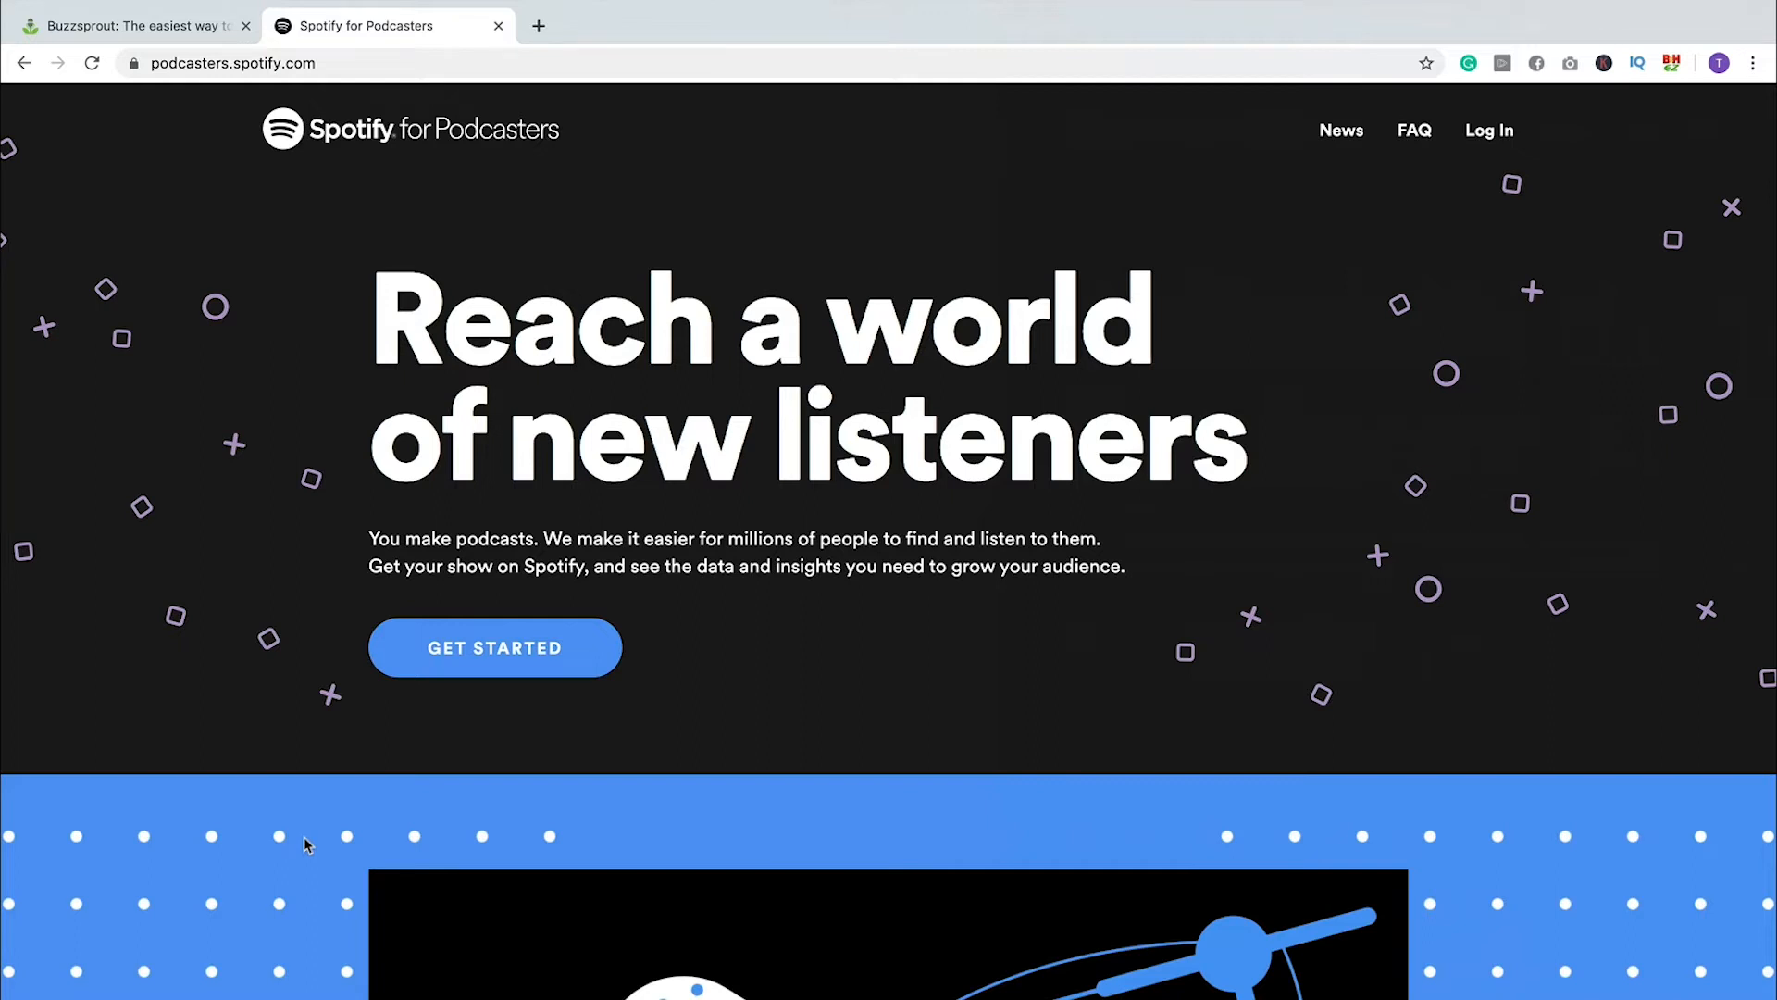
Switch to Buzzsprout and review PodTalk's podcast settings, covering the title, description, artwork and Apple Podcast categories.
left_click(163, 24)
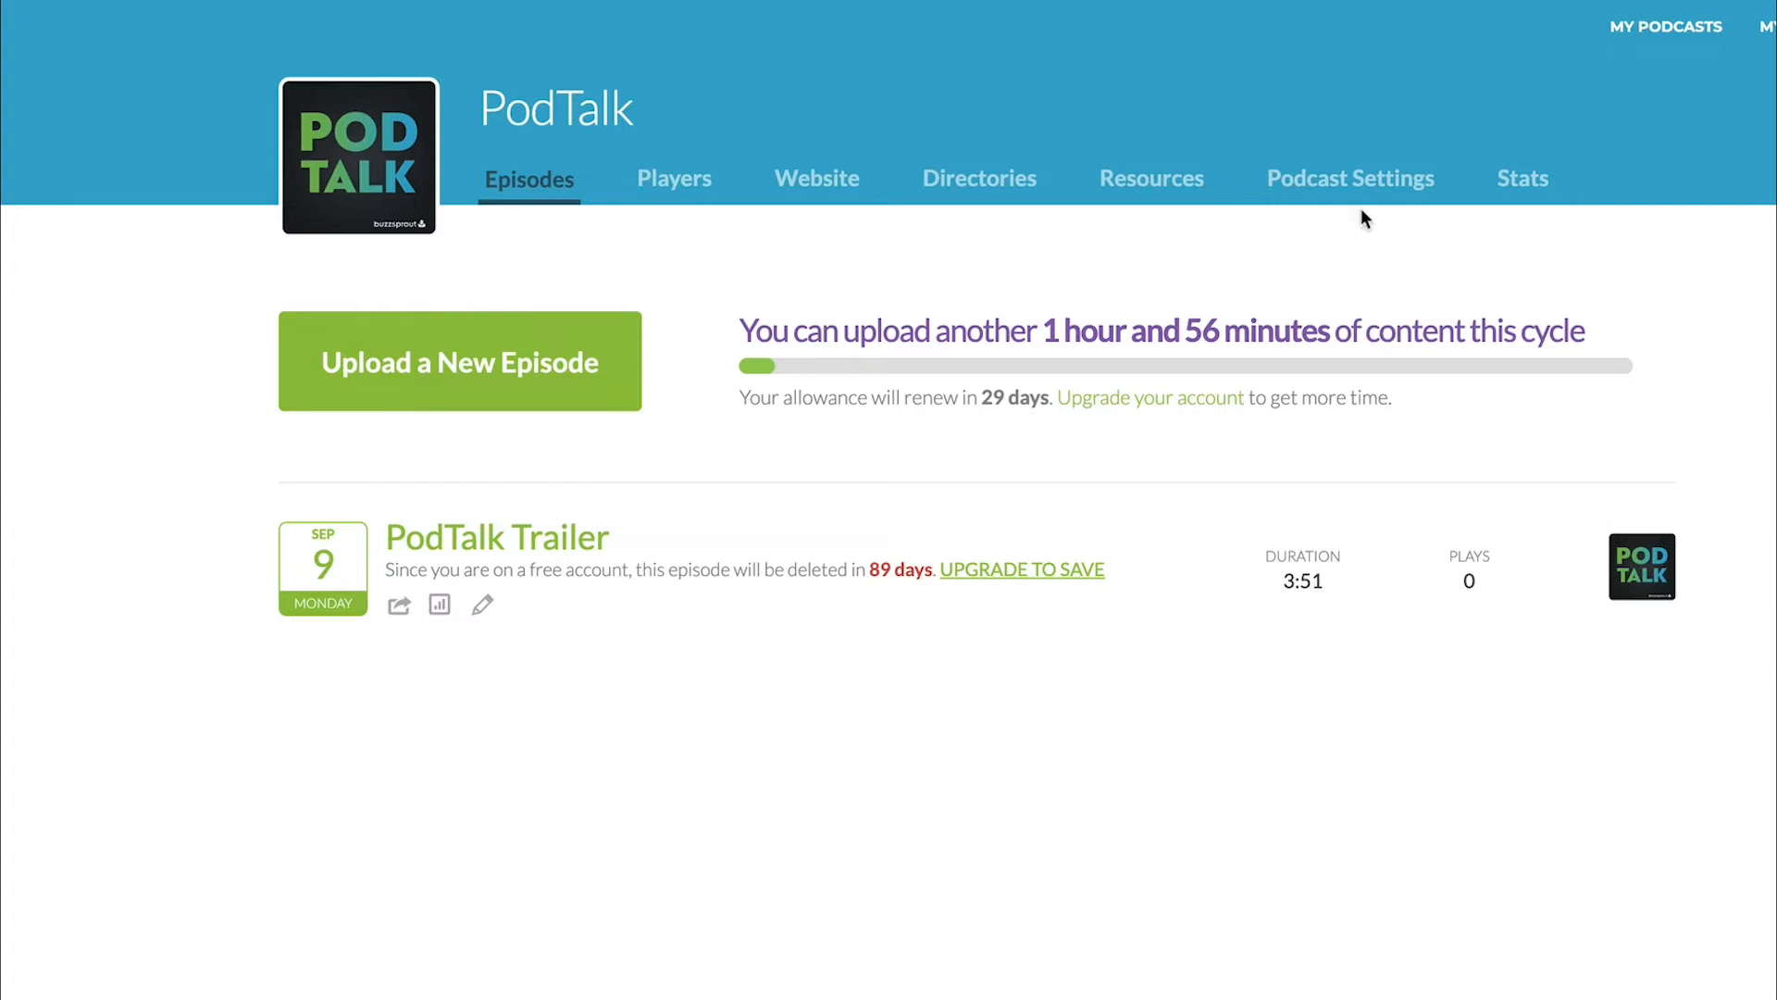
left_click(1370, 190)
scroll(28, 870, "down", 1)
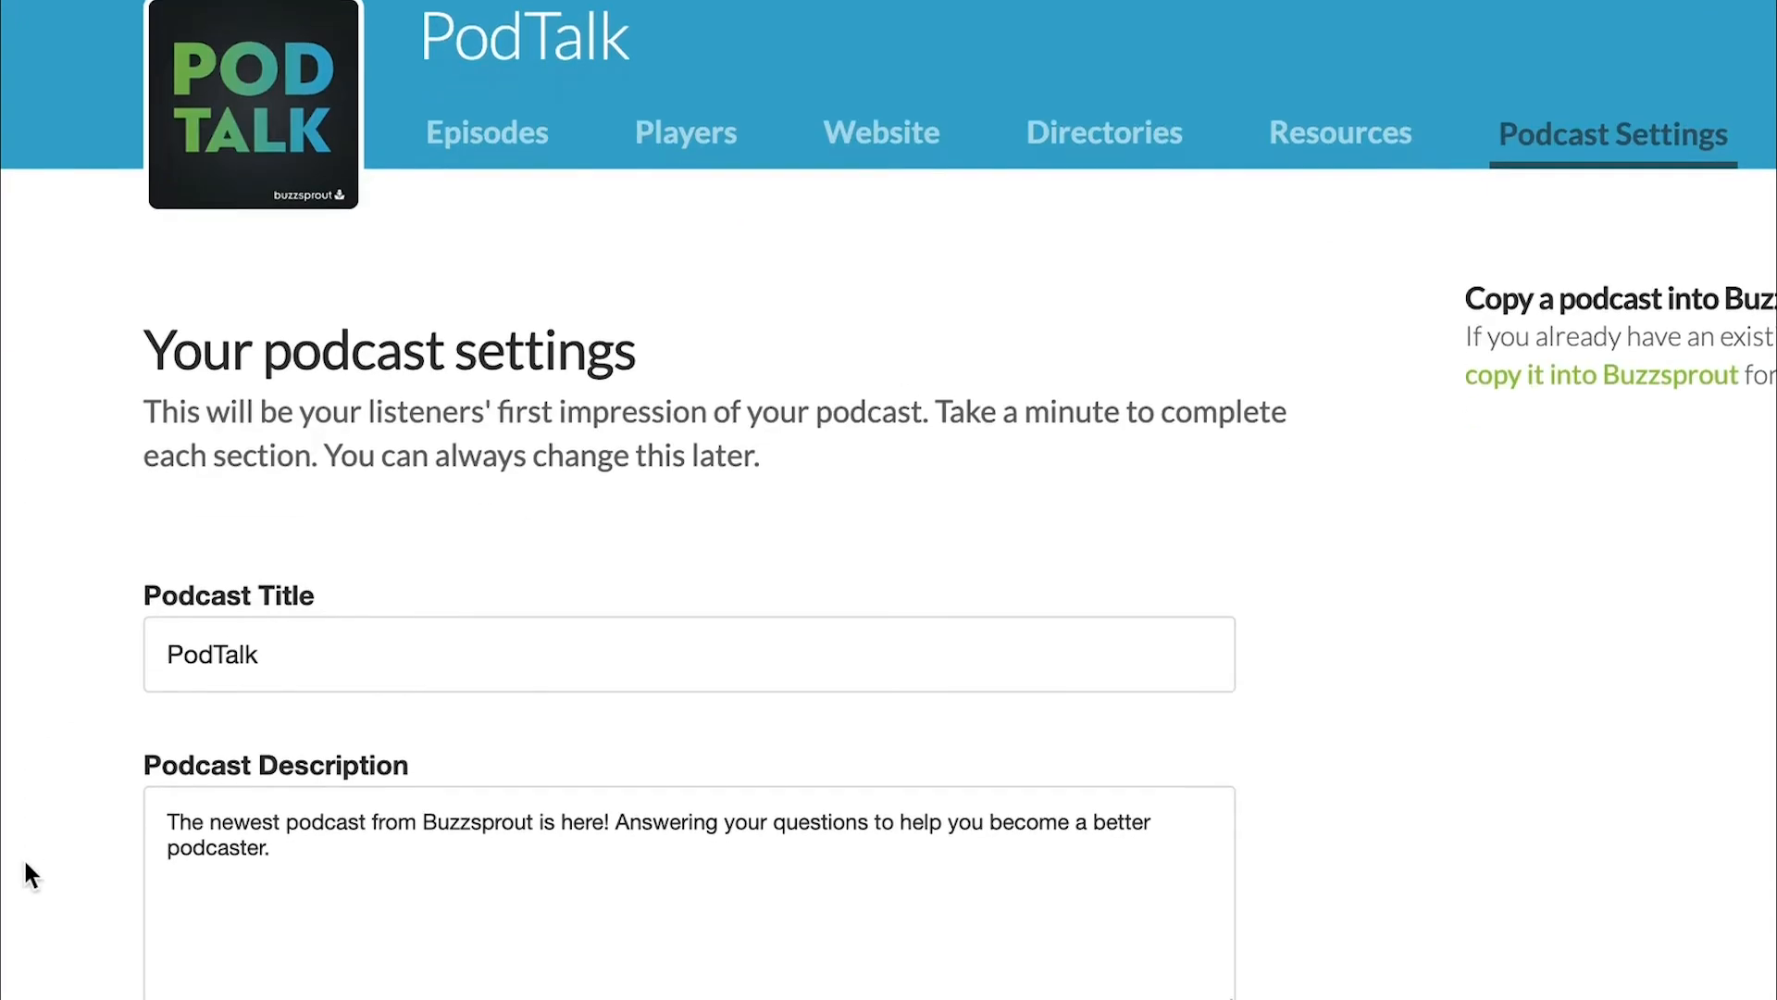
scroll(26, 865, "down", 3)
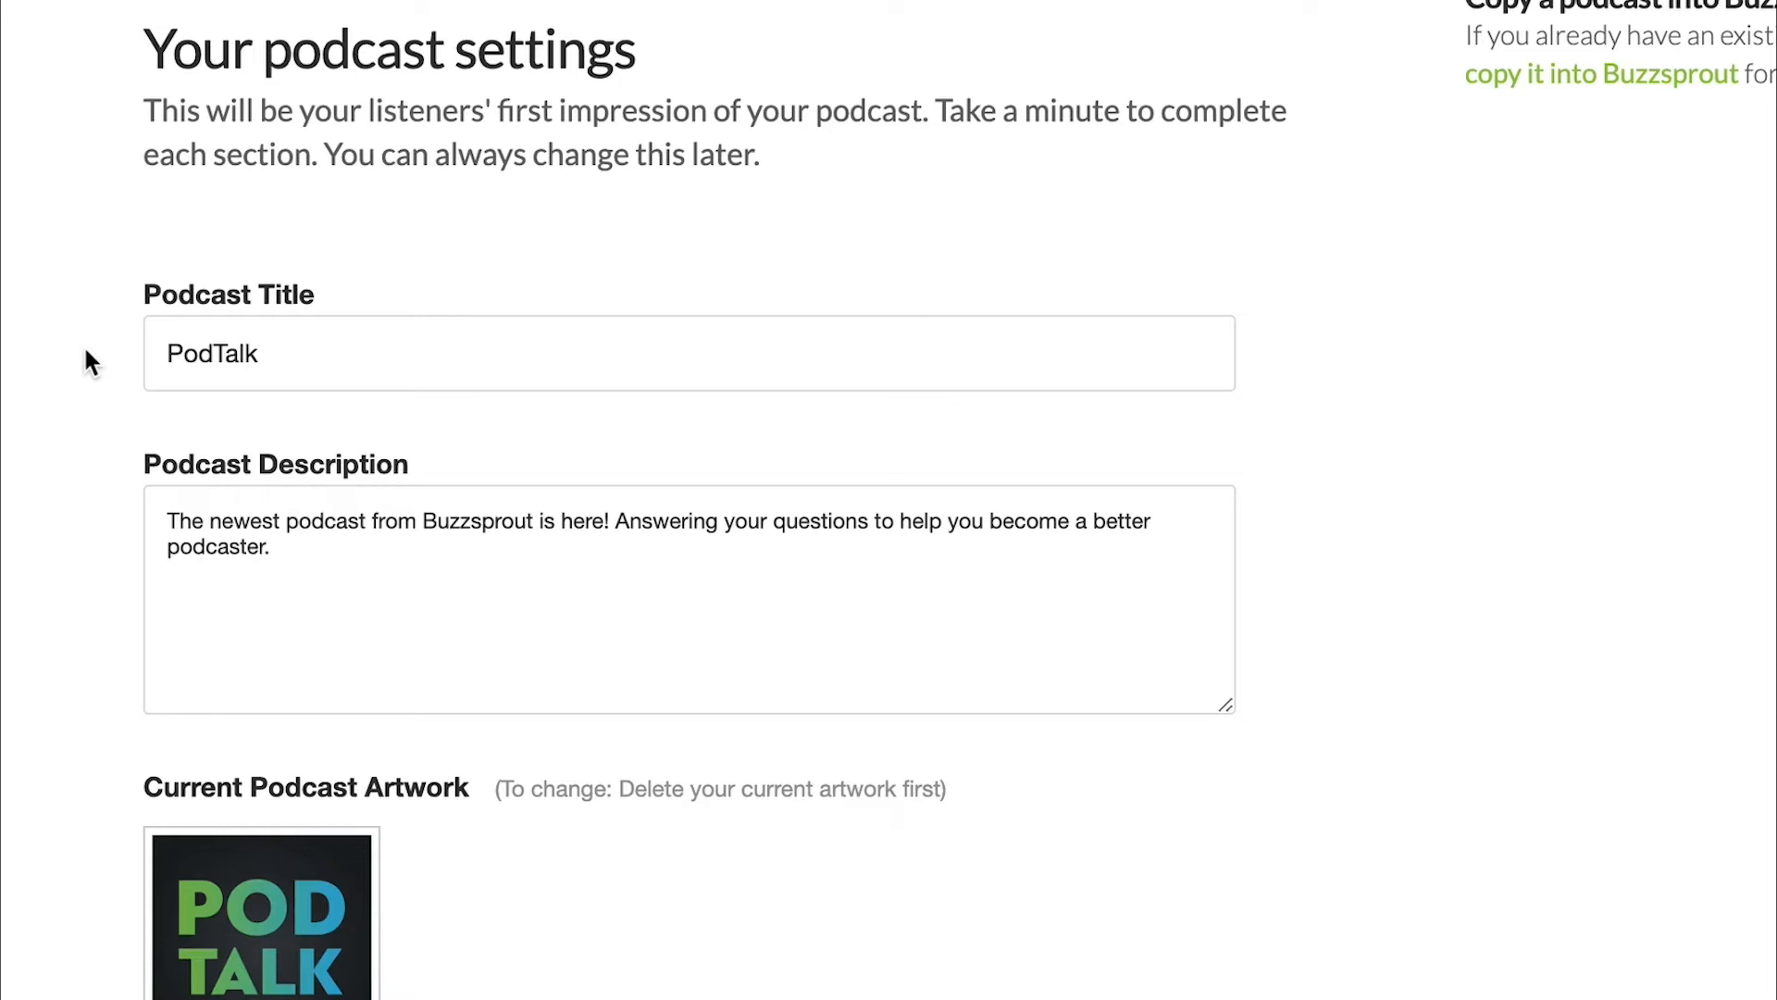
scroll(85, 352, "up", 3)
scroll(85, 352, "down", 2)
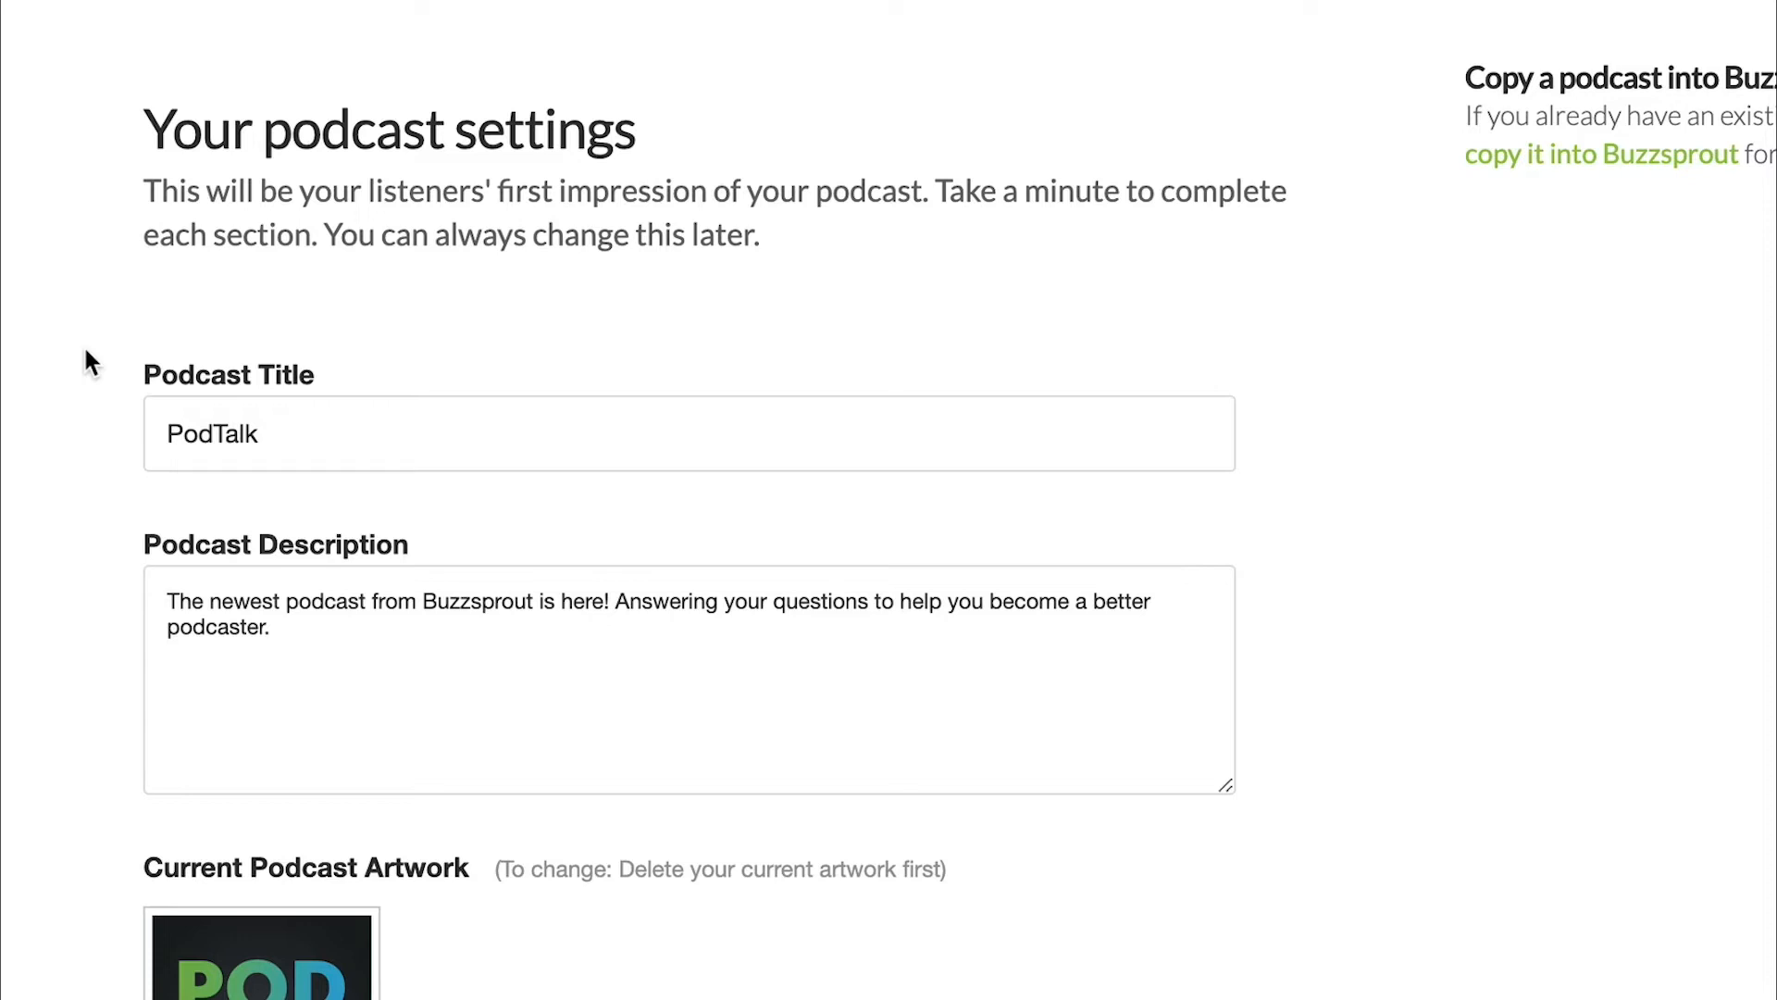
scroll(87, 361, "down", 3)
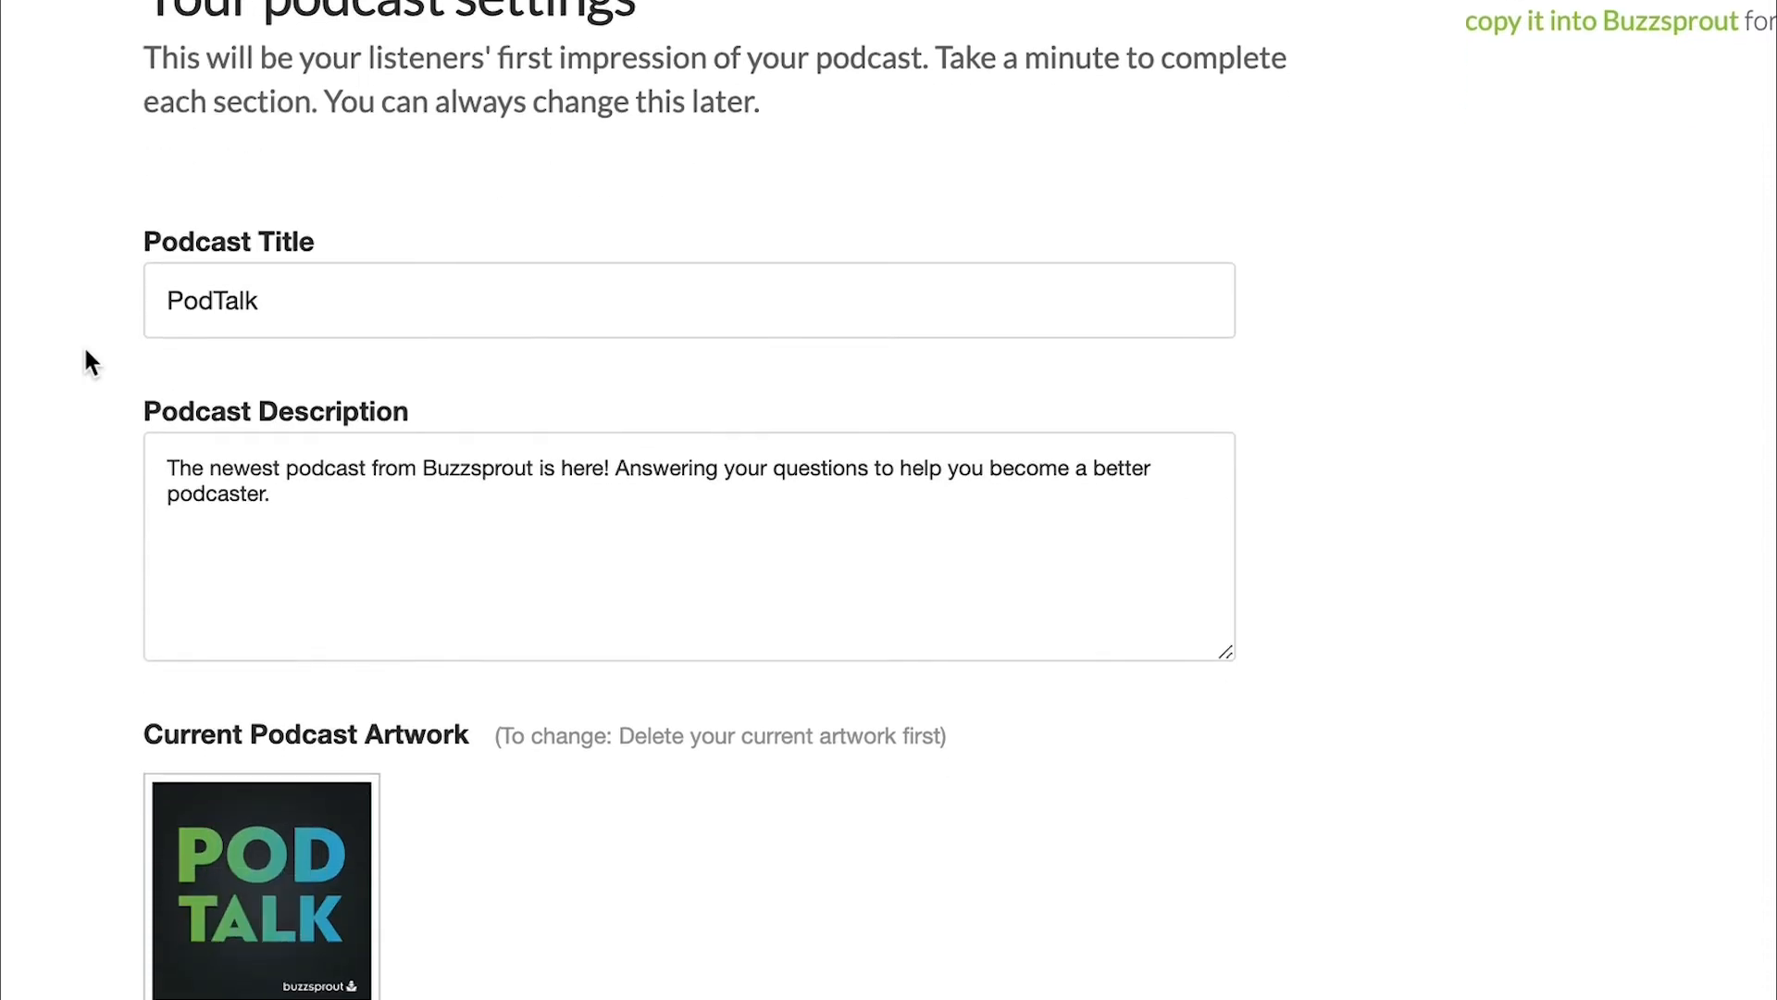
scroll(18, 655, "down", 6)
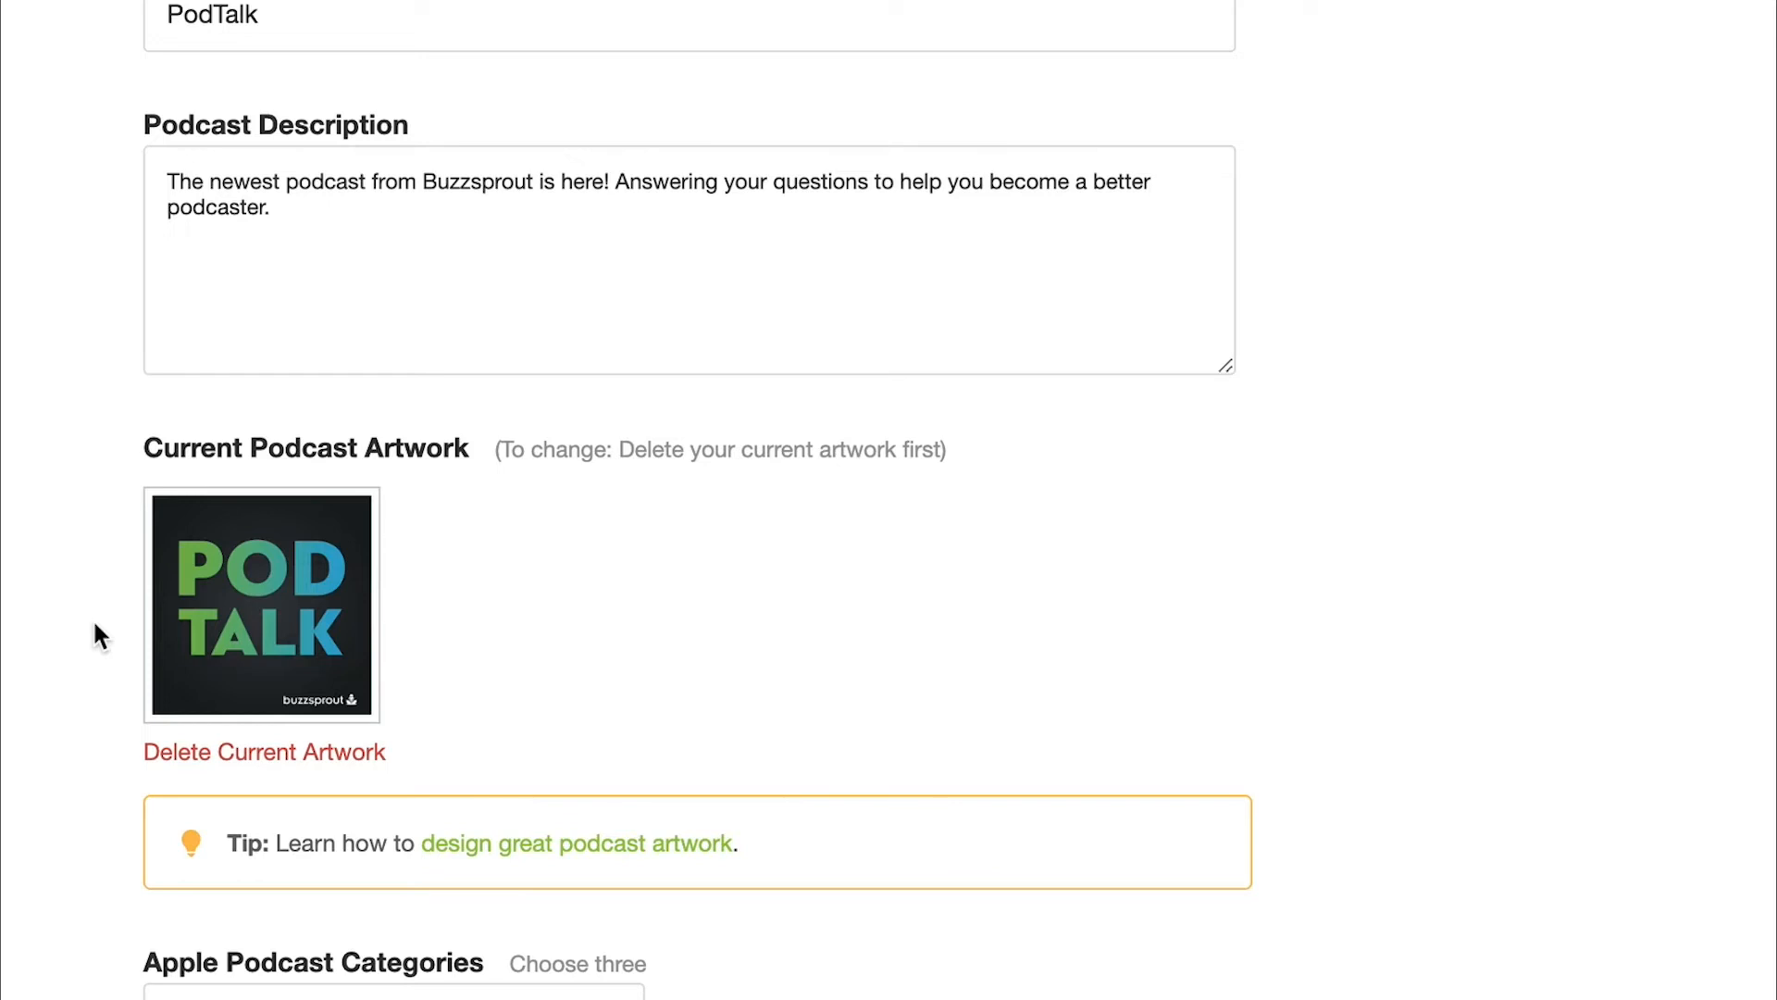
scroll(97, 625, "down", 6)
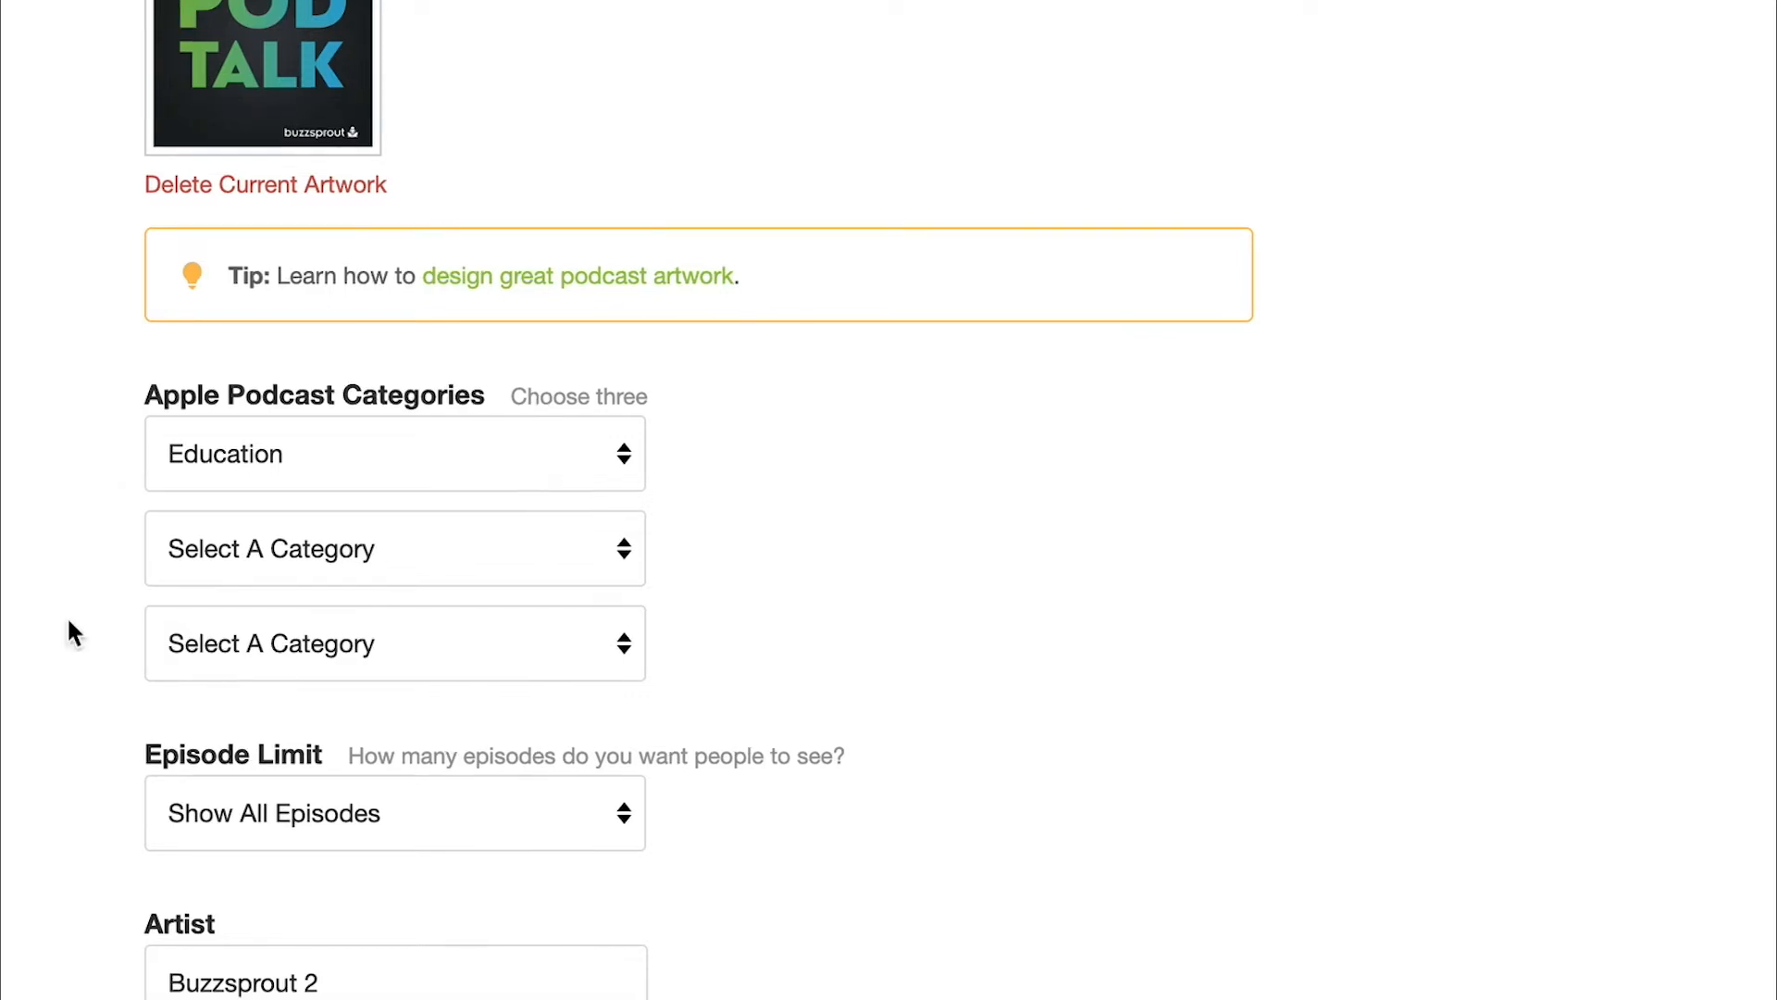
scroll(39, 522, "down", 5)
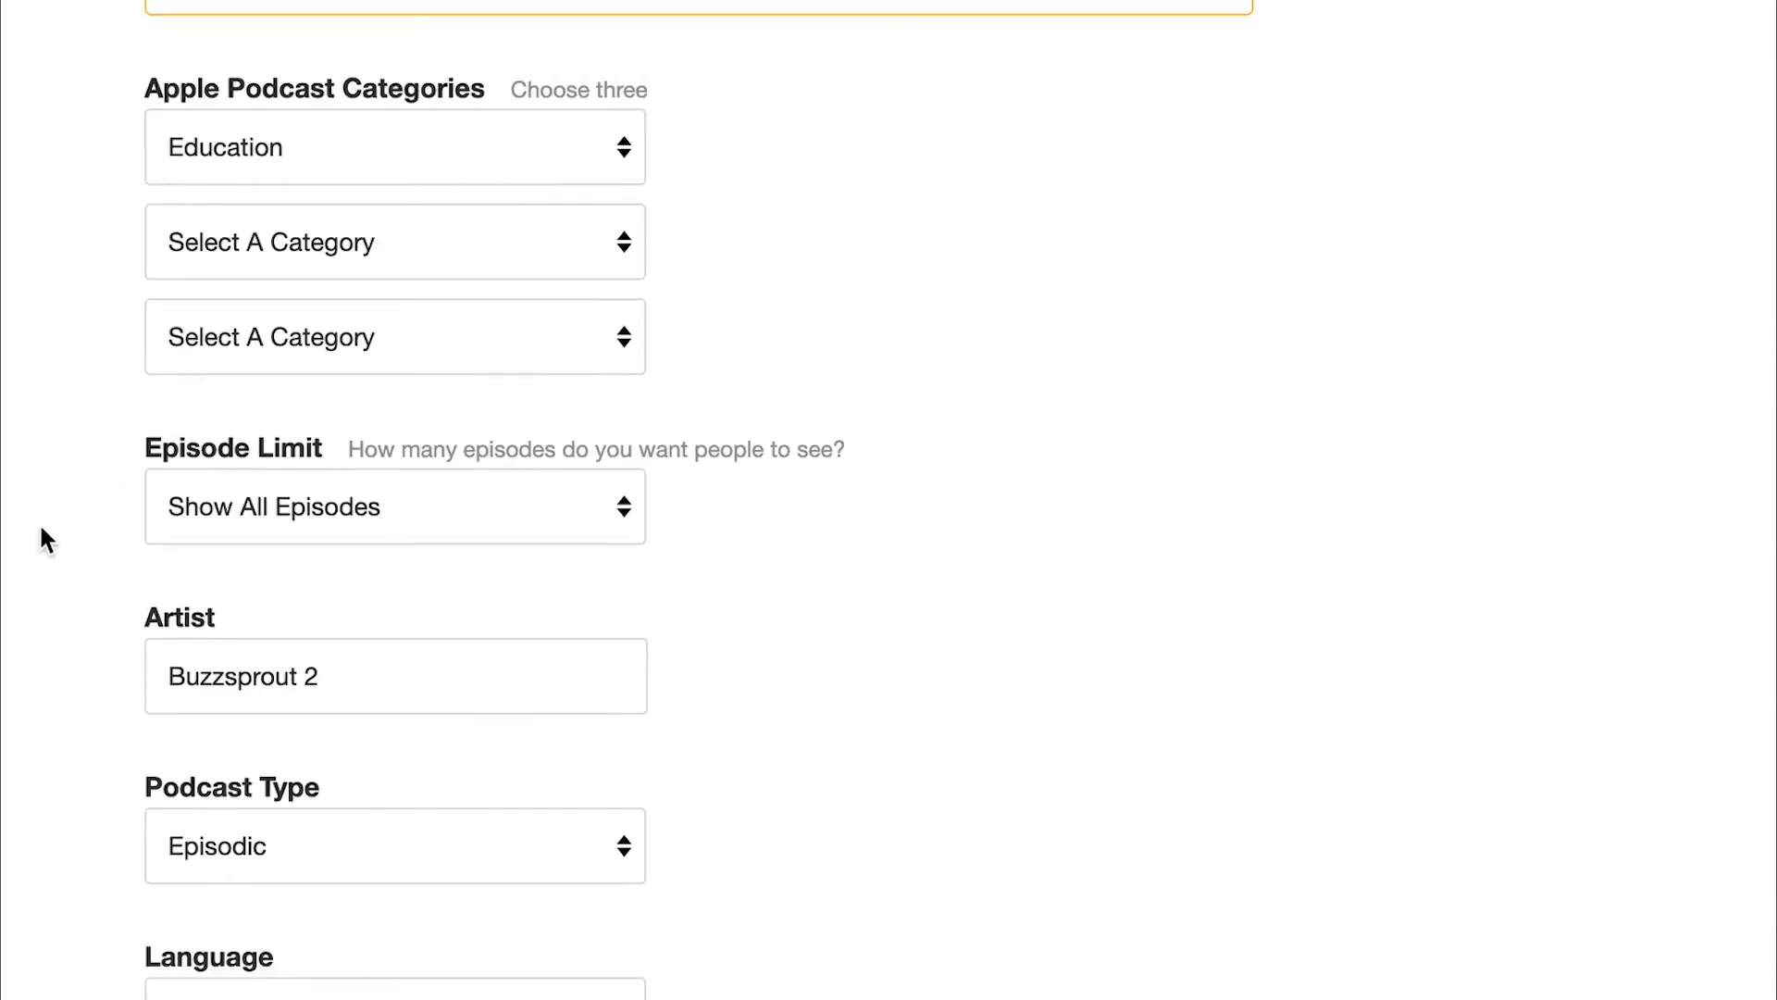
Review PodTalk's remaining settings from the artist name to the explicit content option, and check its episode list.
left_click(358, 535)
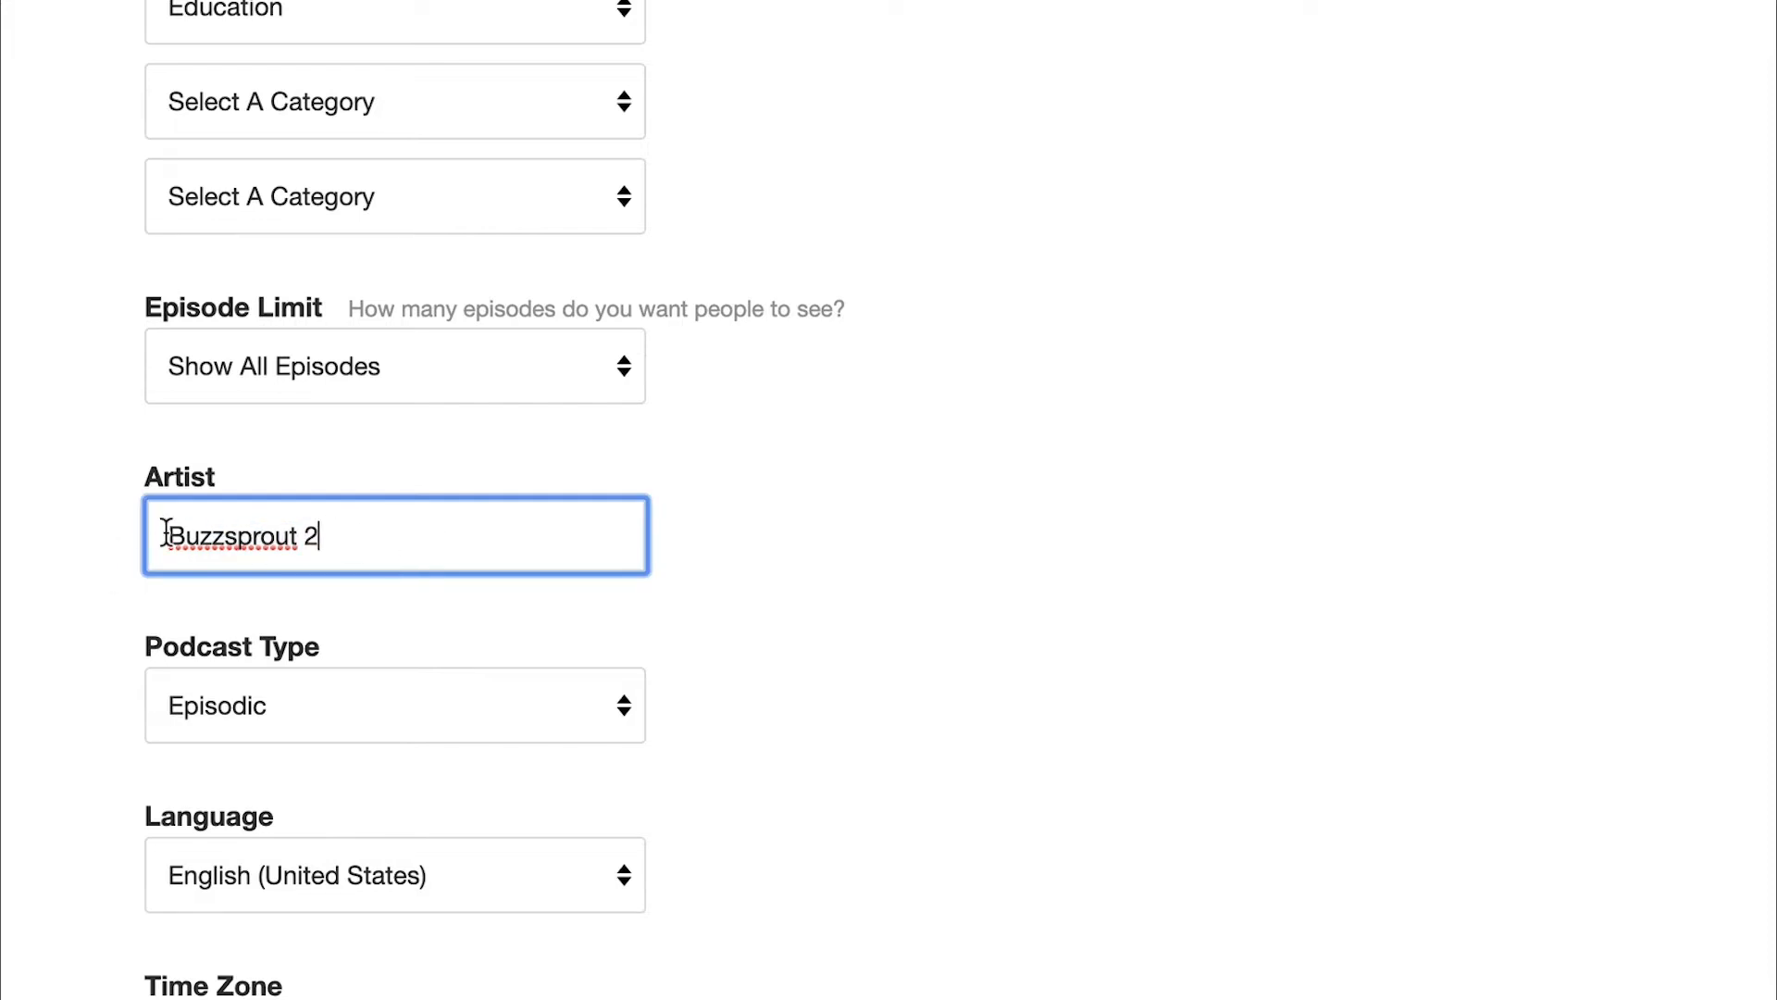
left_click_drag(352, 531, 71, 539)
left_click(61, 553)
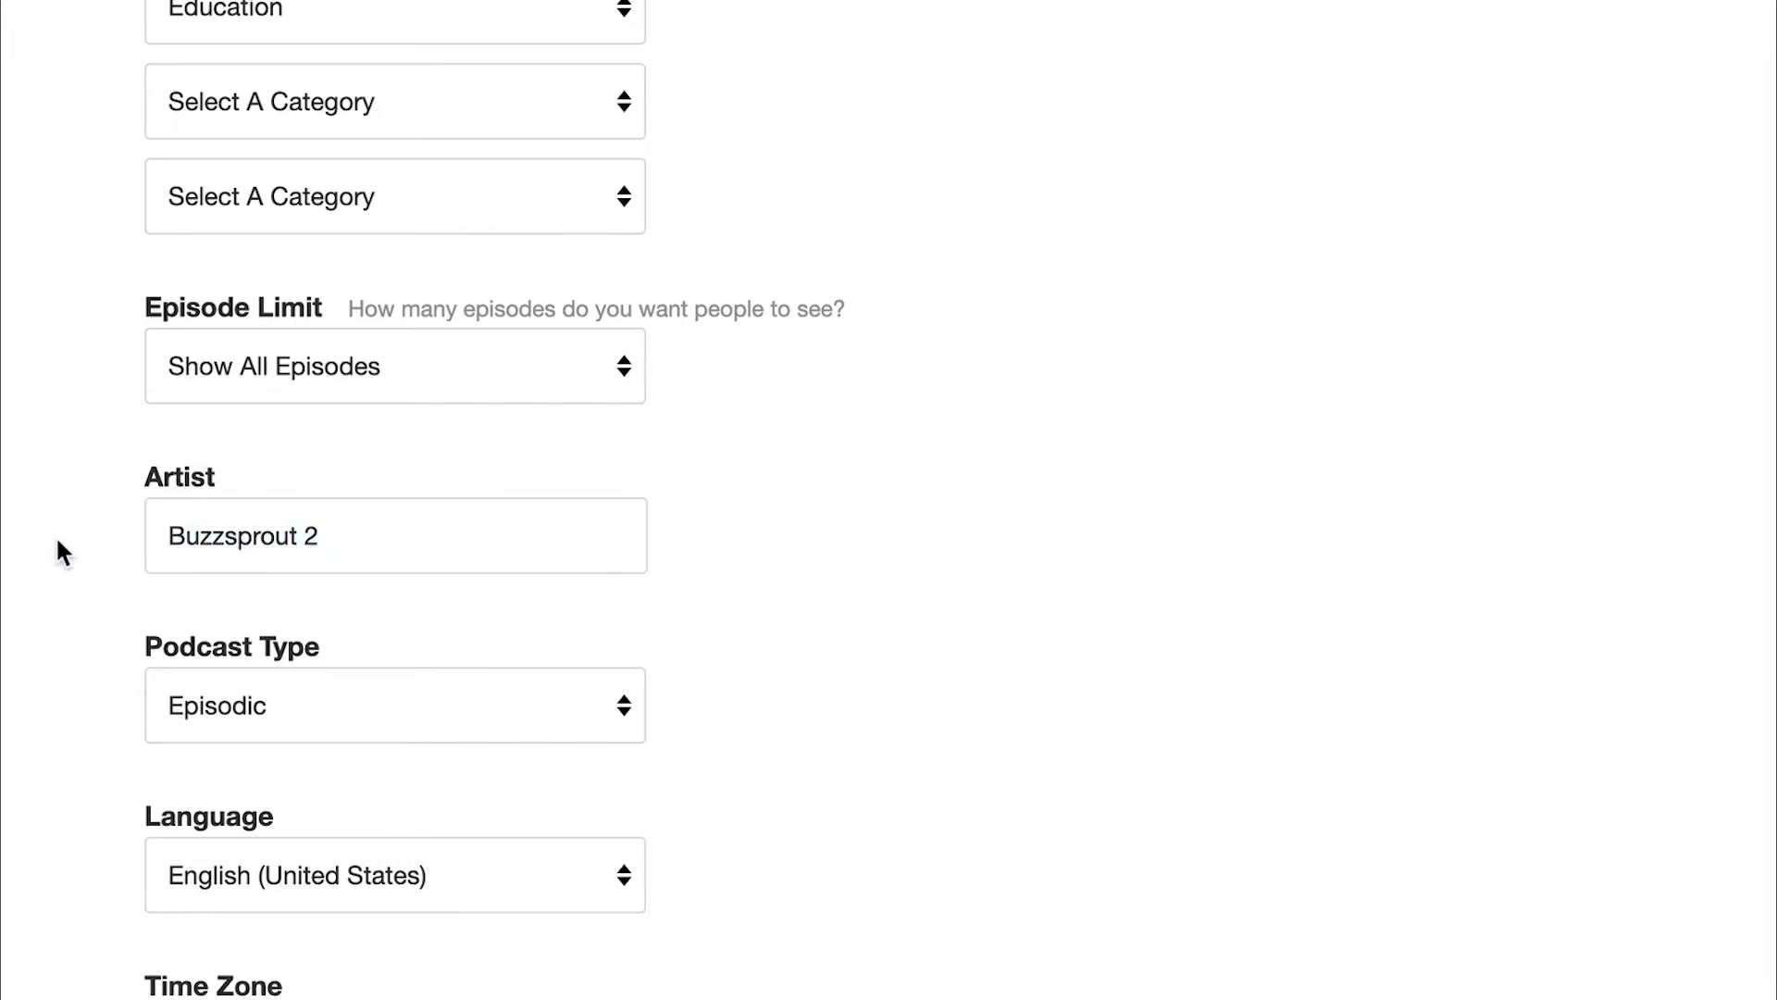
scroll(61, 552, "down", 3)
scroll(60, 546, "down", 1)
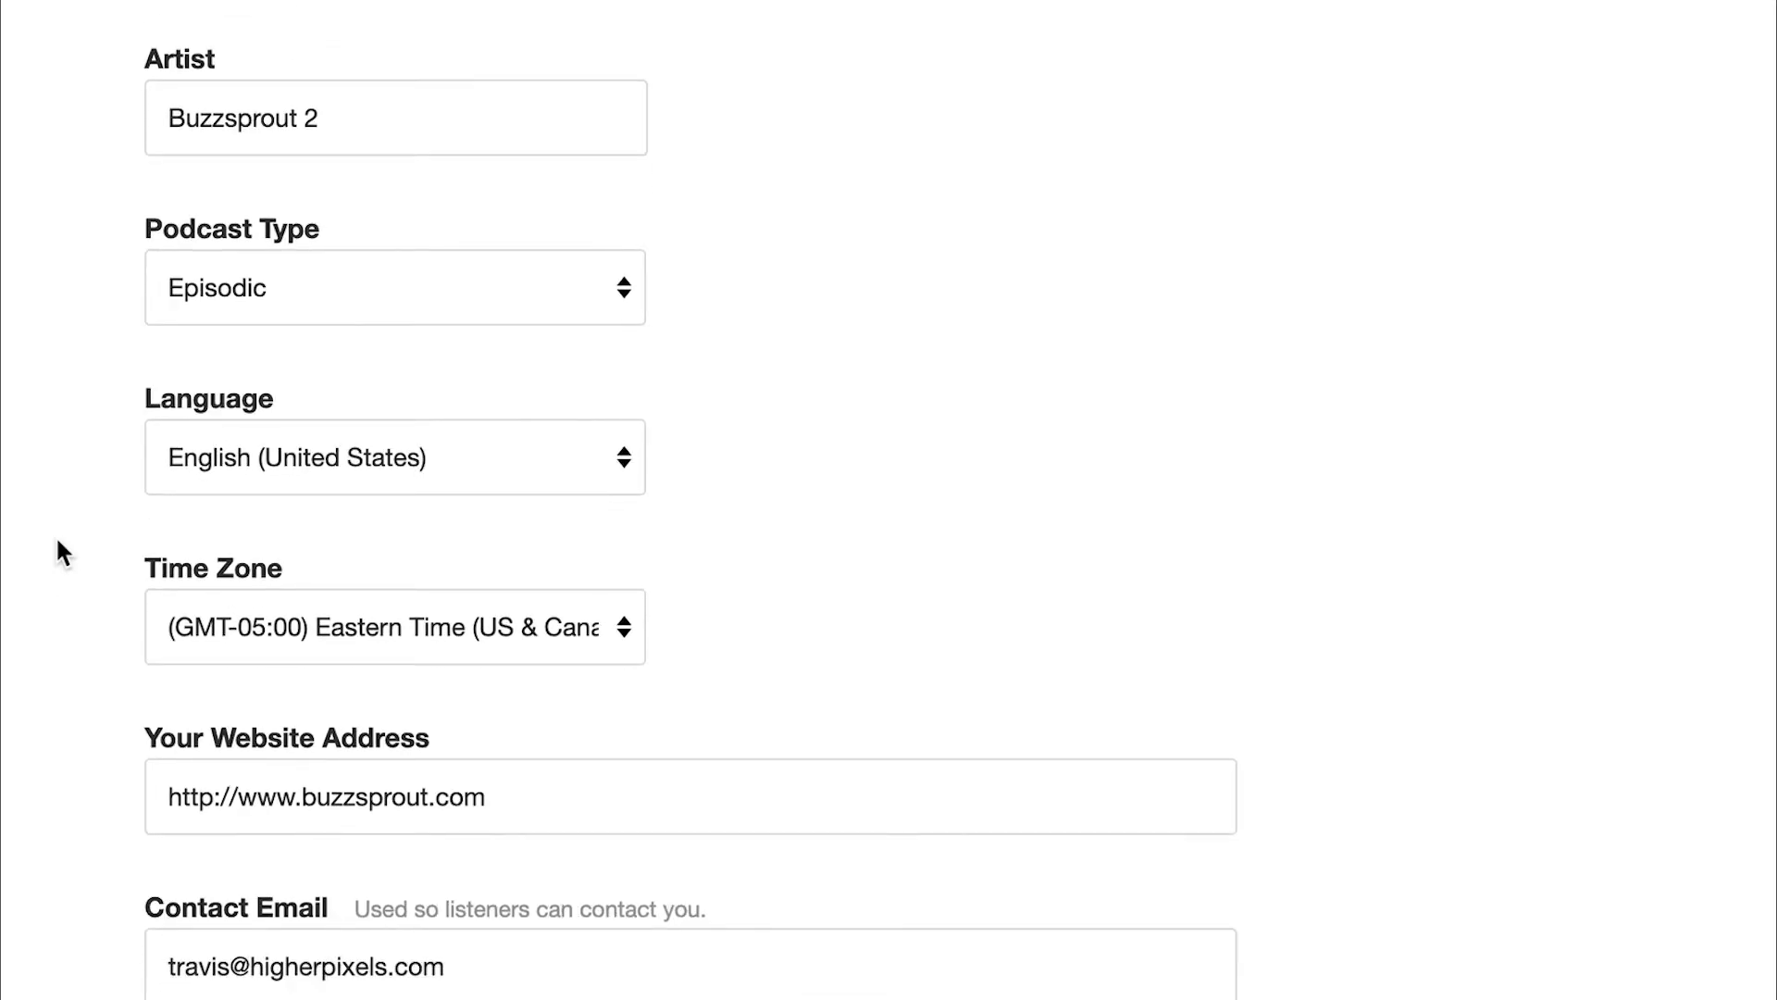
scroll(60, 553, "down", 1)
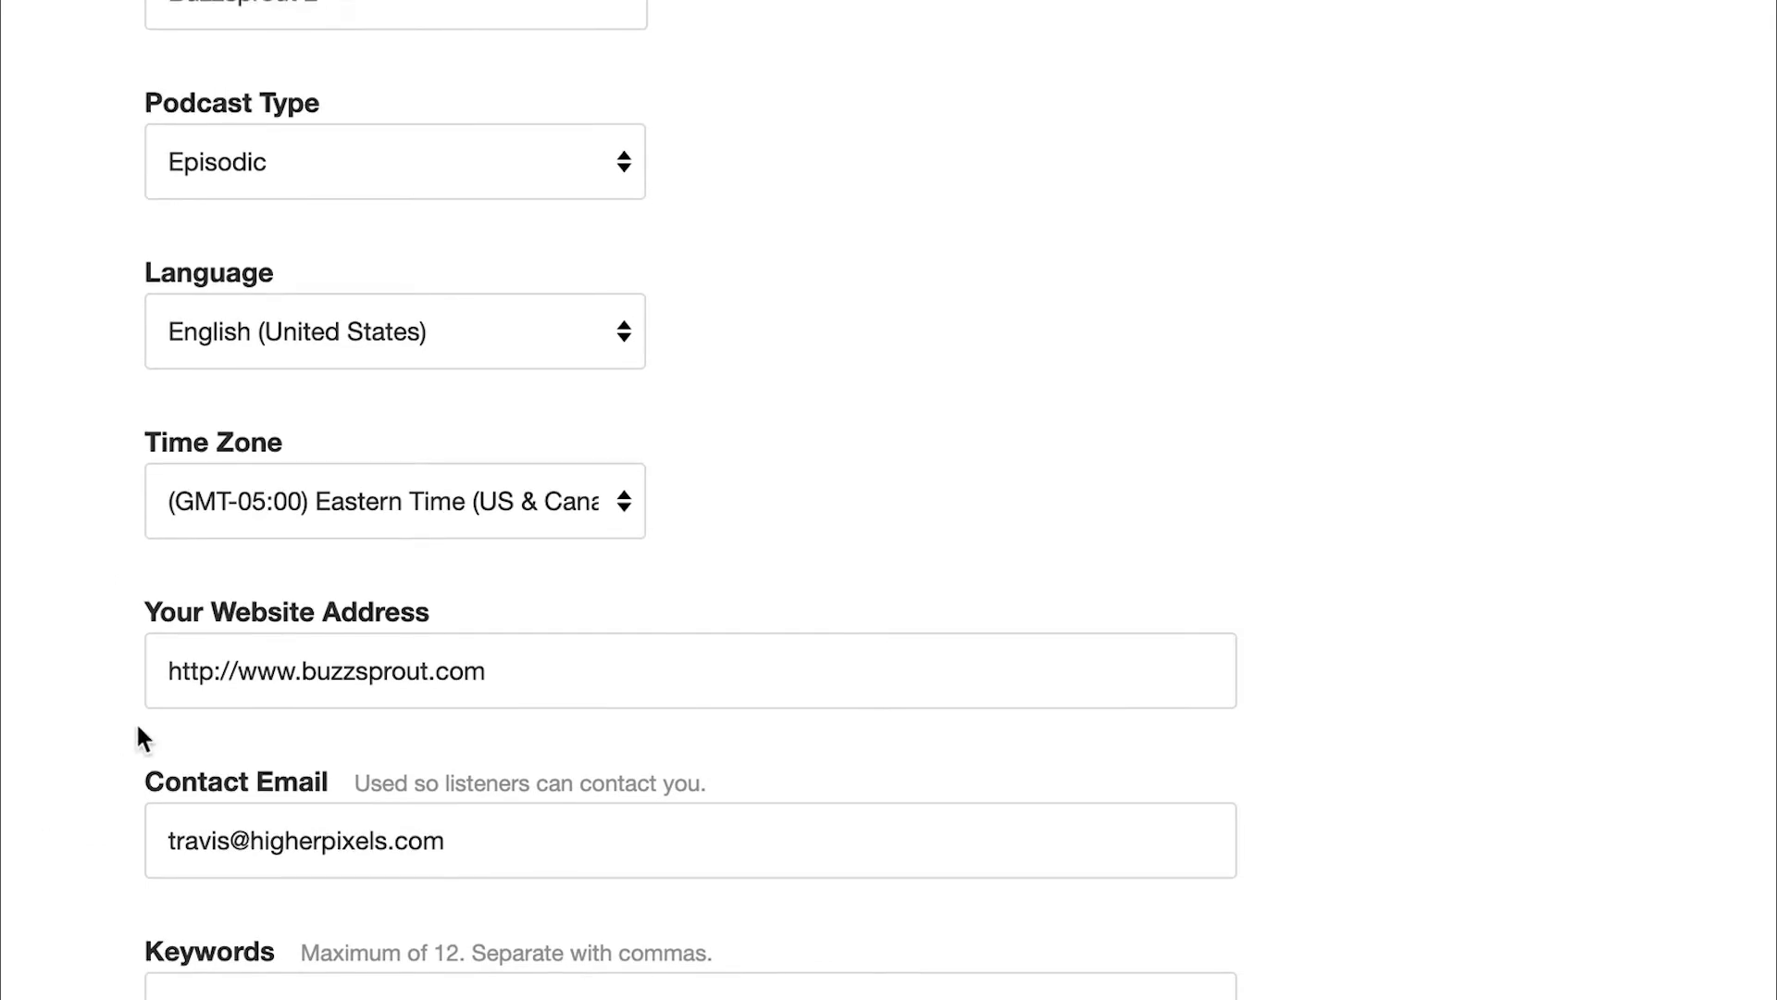
scroll(258, 857, "up", 5)
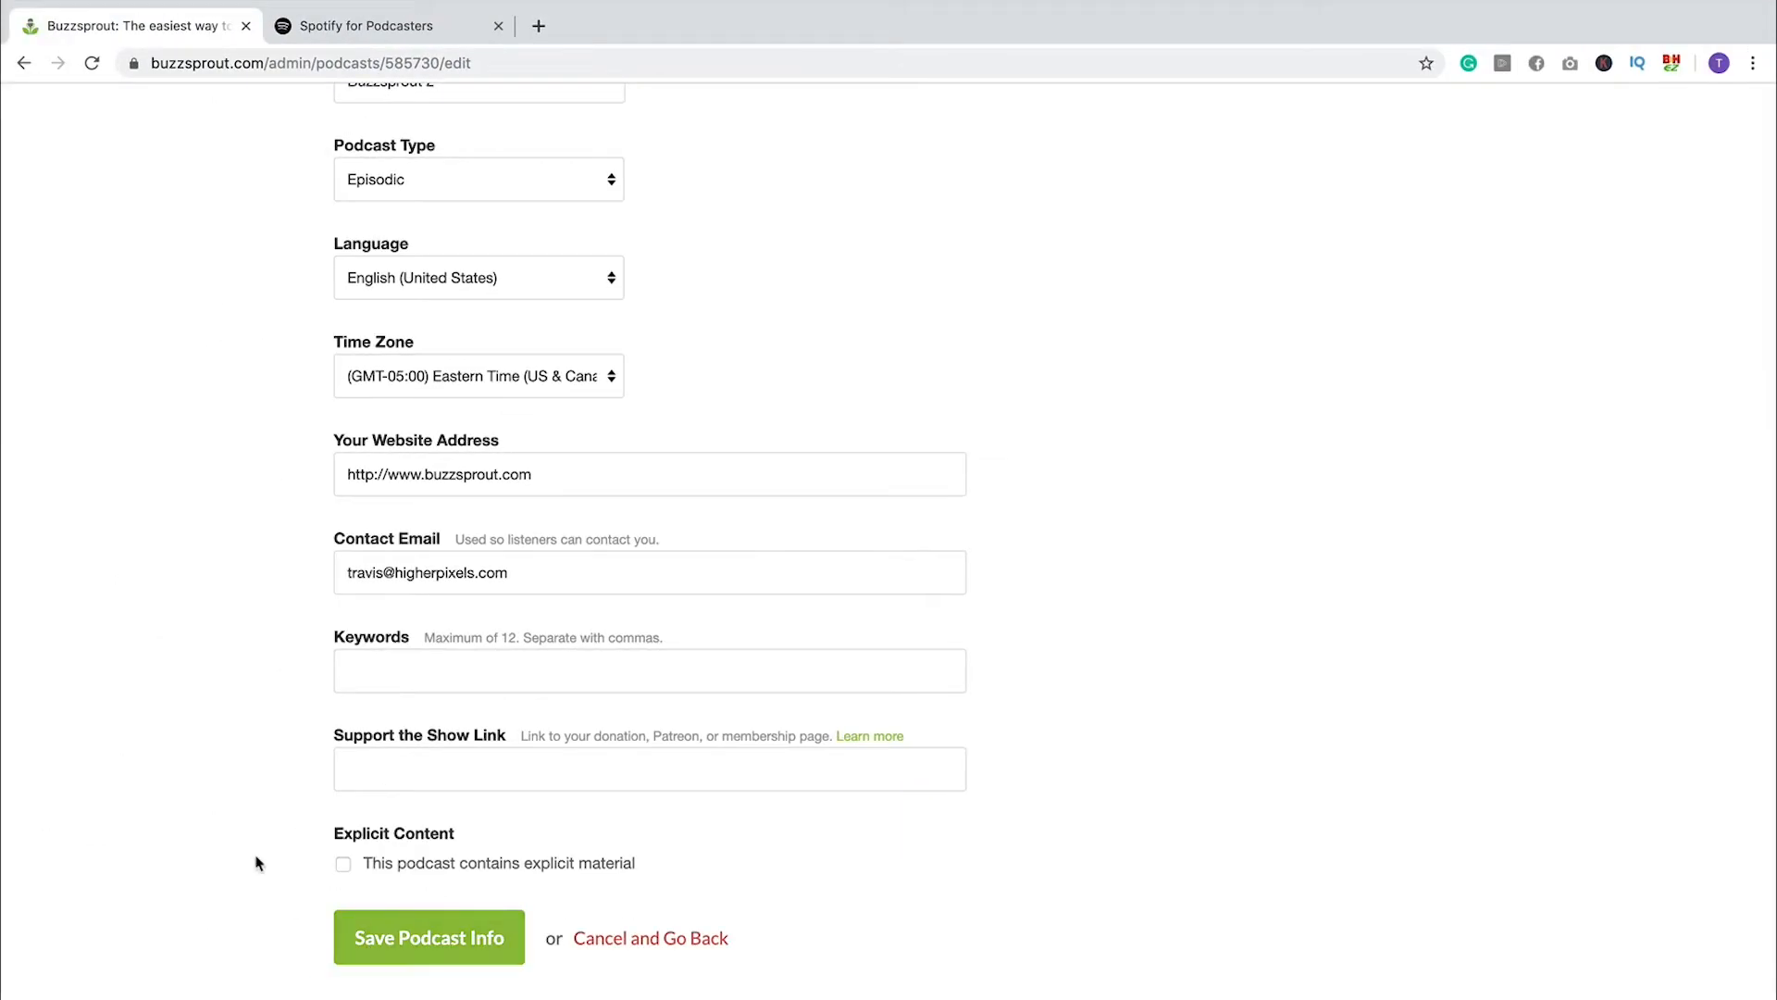
scroll(258, 862, "up", 7)
scroll(258, 862, "down", 4)
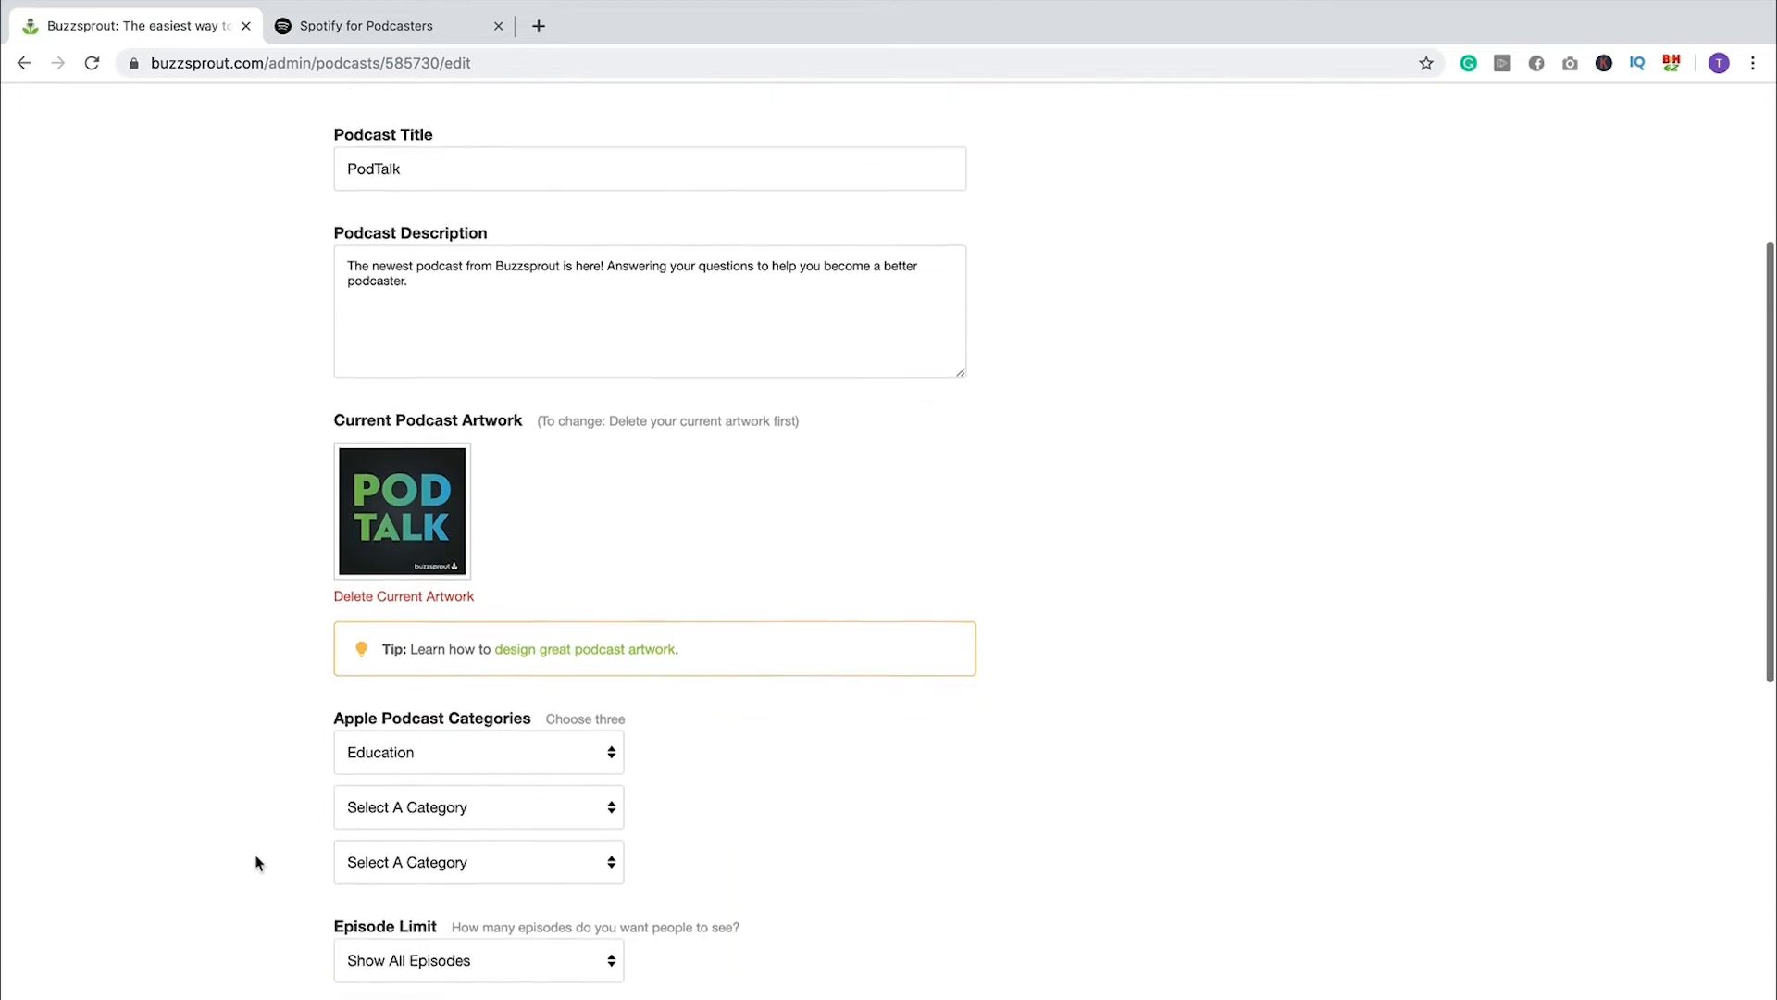
scroll(258, 861, "up", 5)
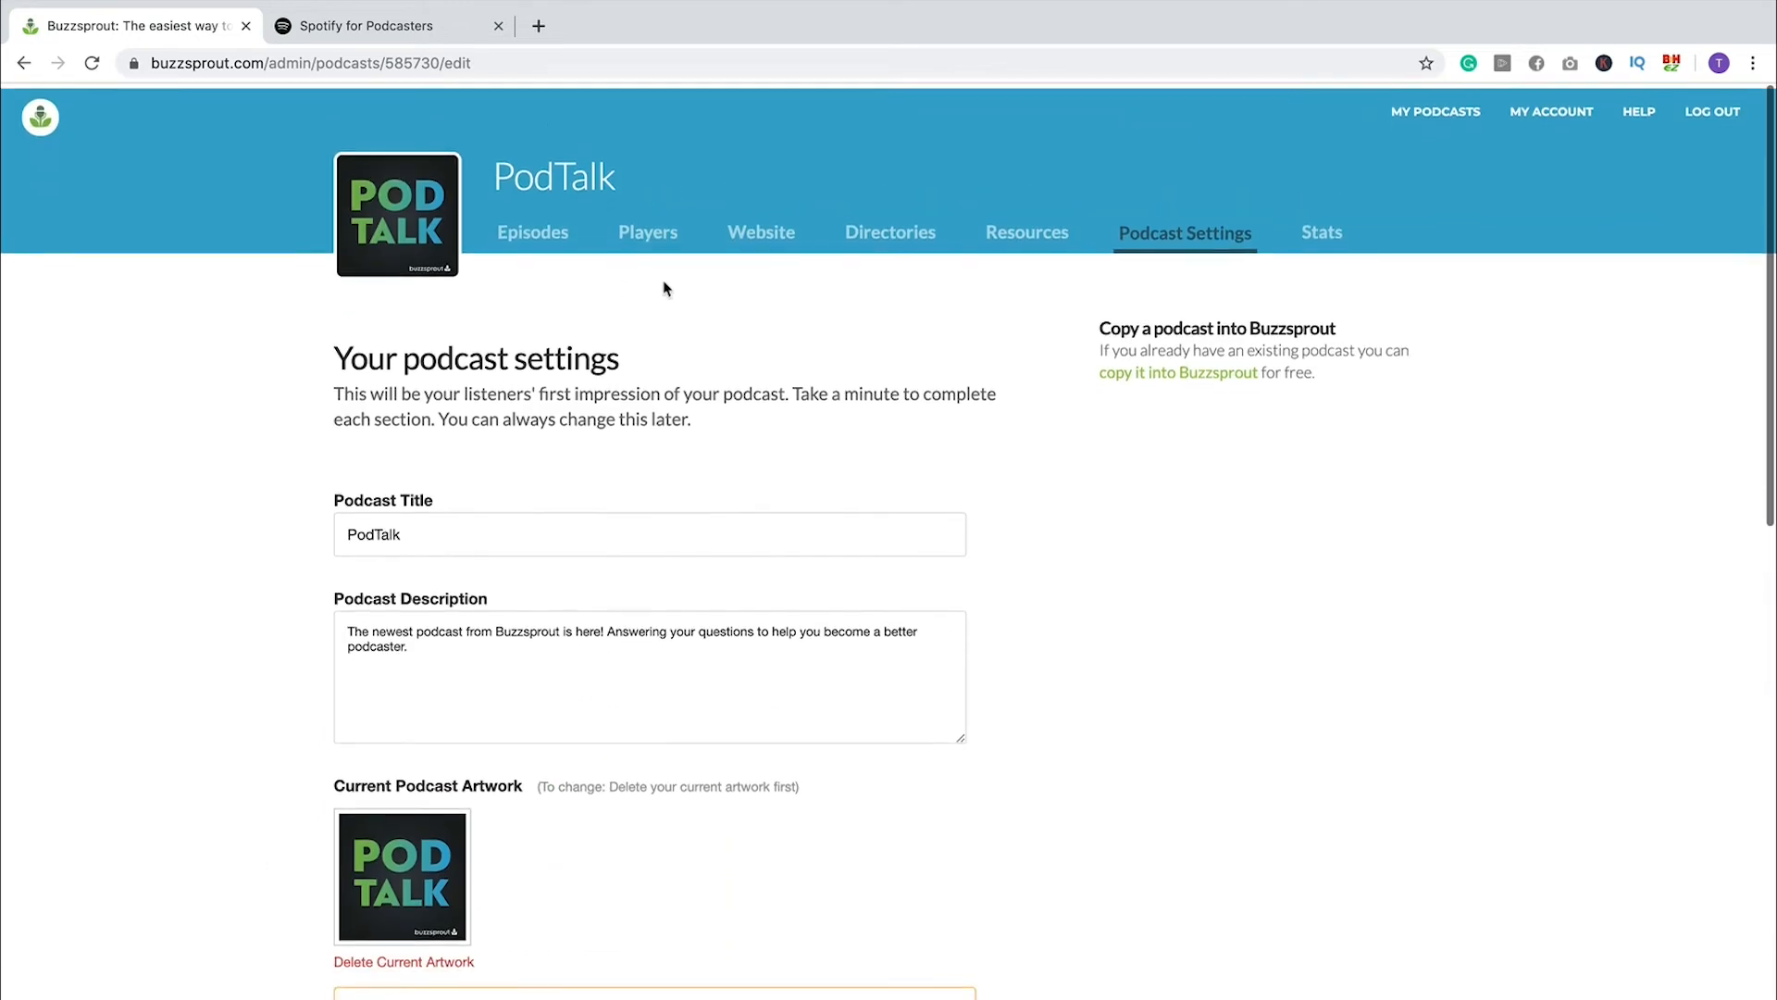
left_click(533, 228)
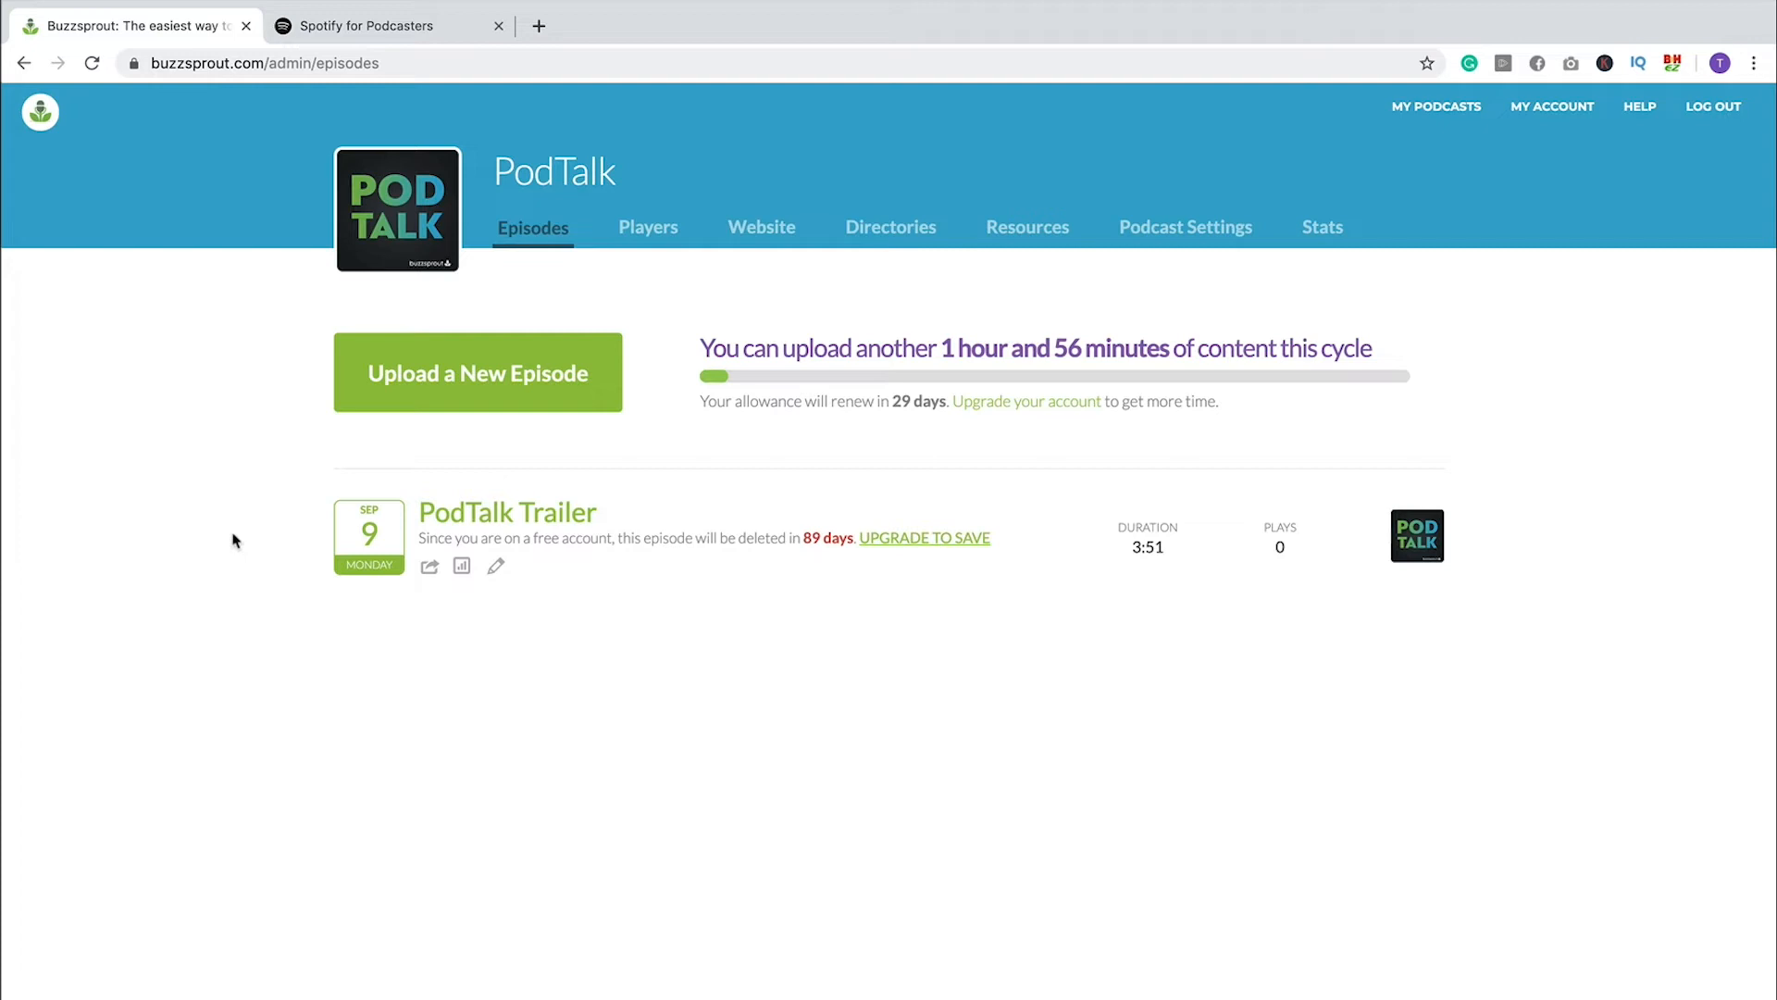
Switch to Spotify for Podcasters and start adding a podcast.
left_click(380, 28)
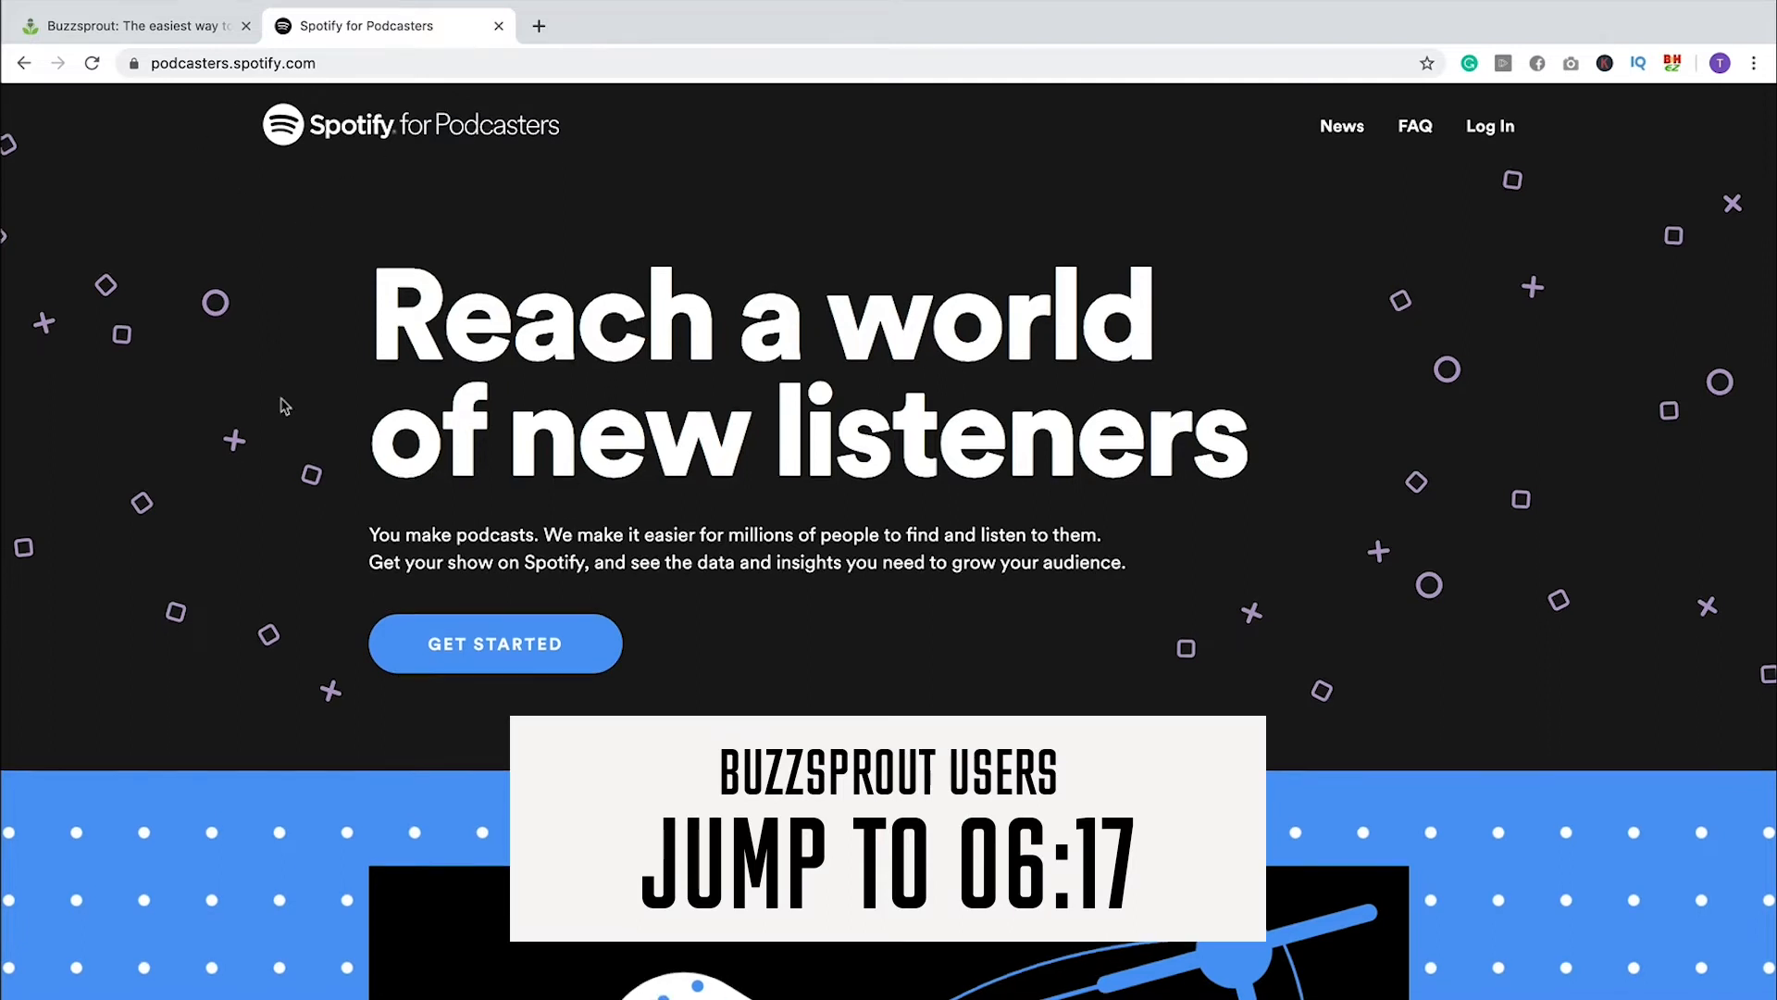
scroll(401, 289, "down", 2)
left_click(528, 580)
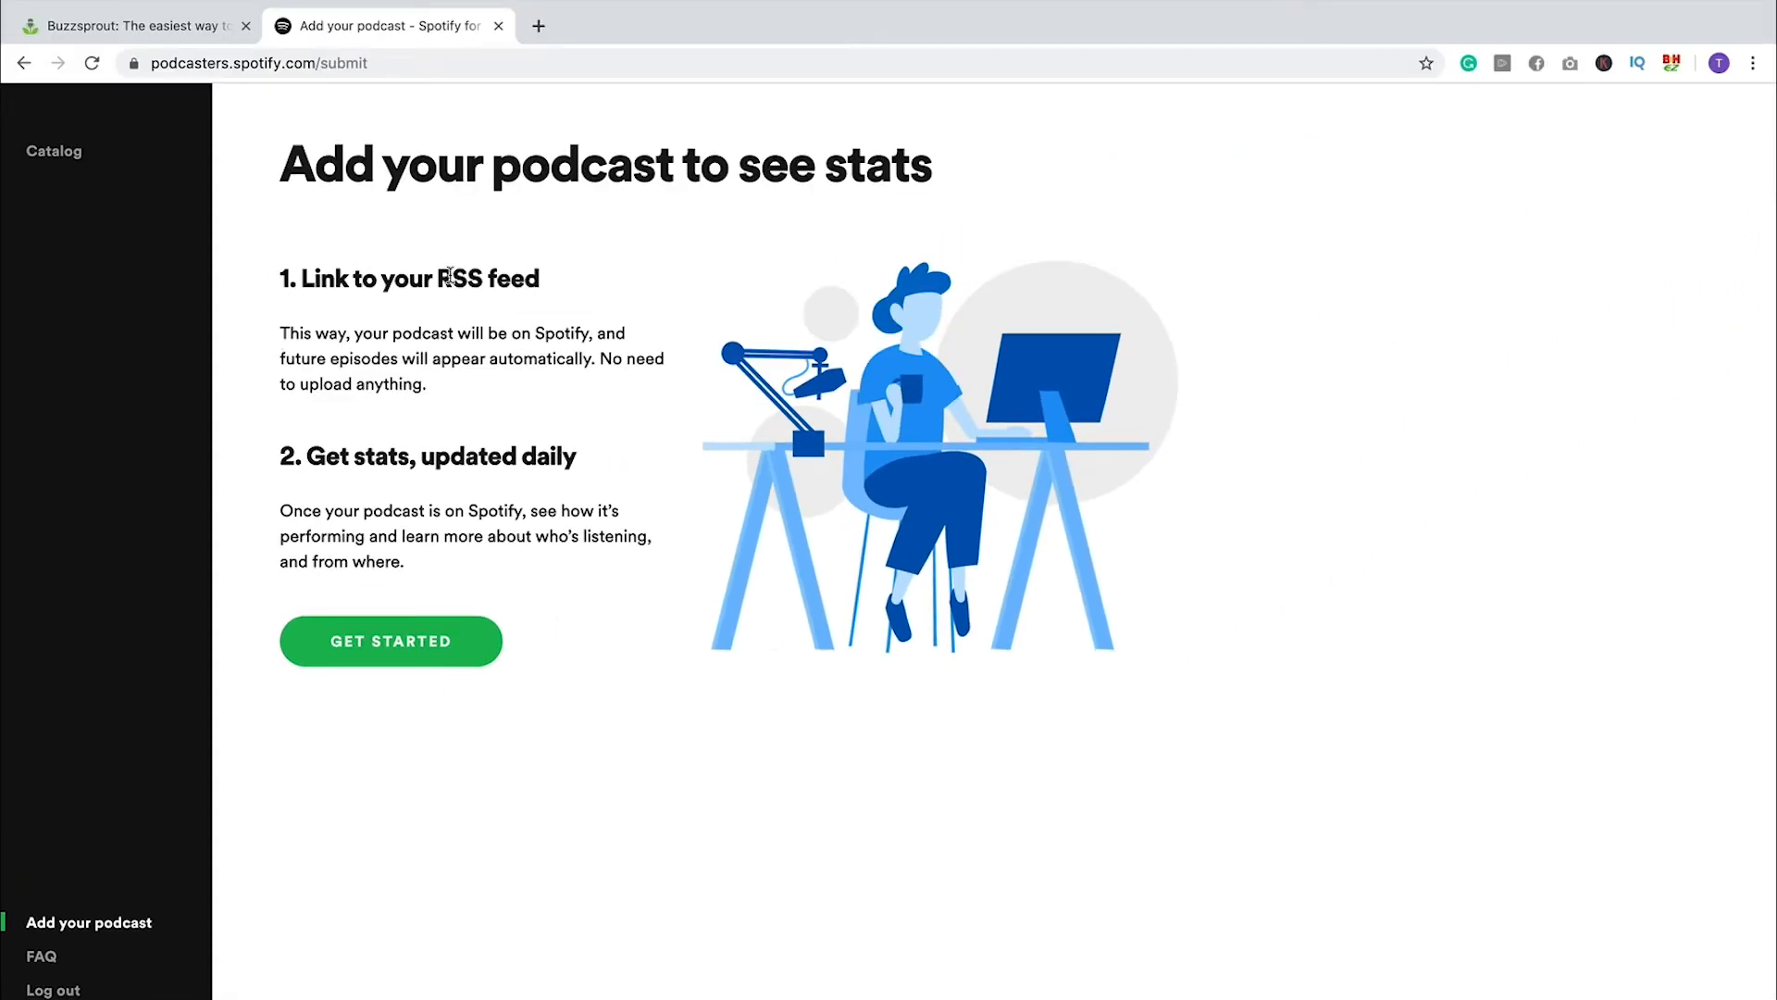
scroll(254, 365, "down", 1)
scroll(255, 365, "up", 1)
left_click(410, 655)
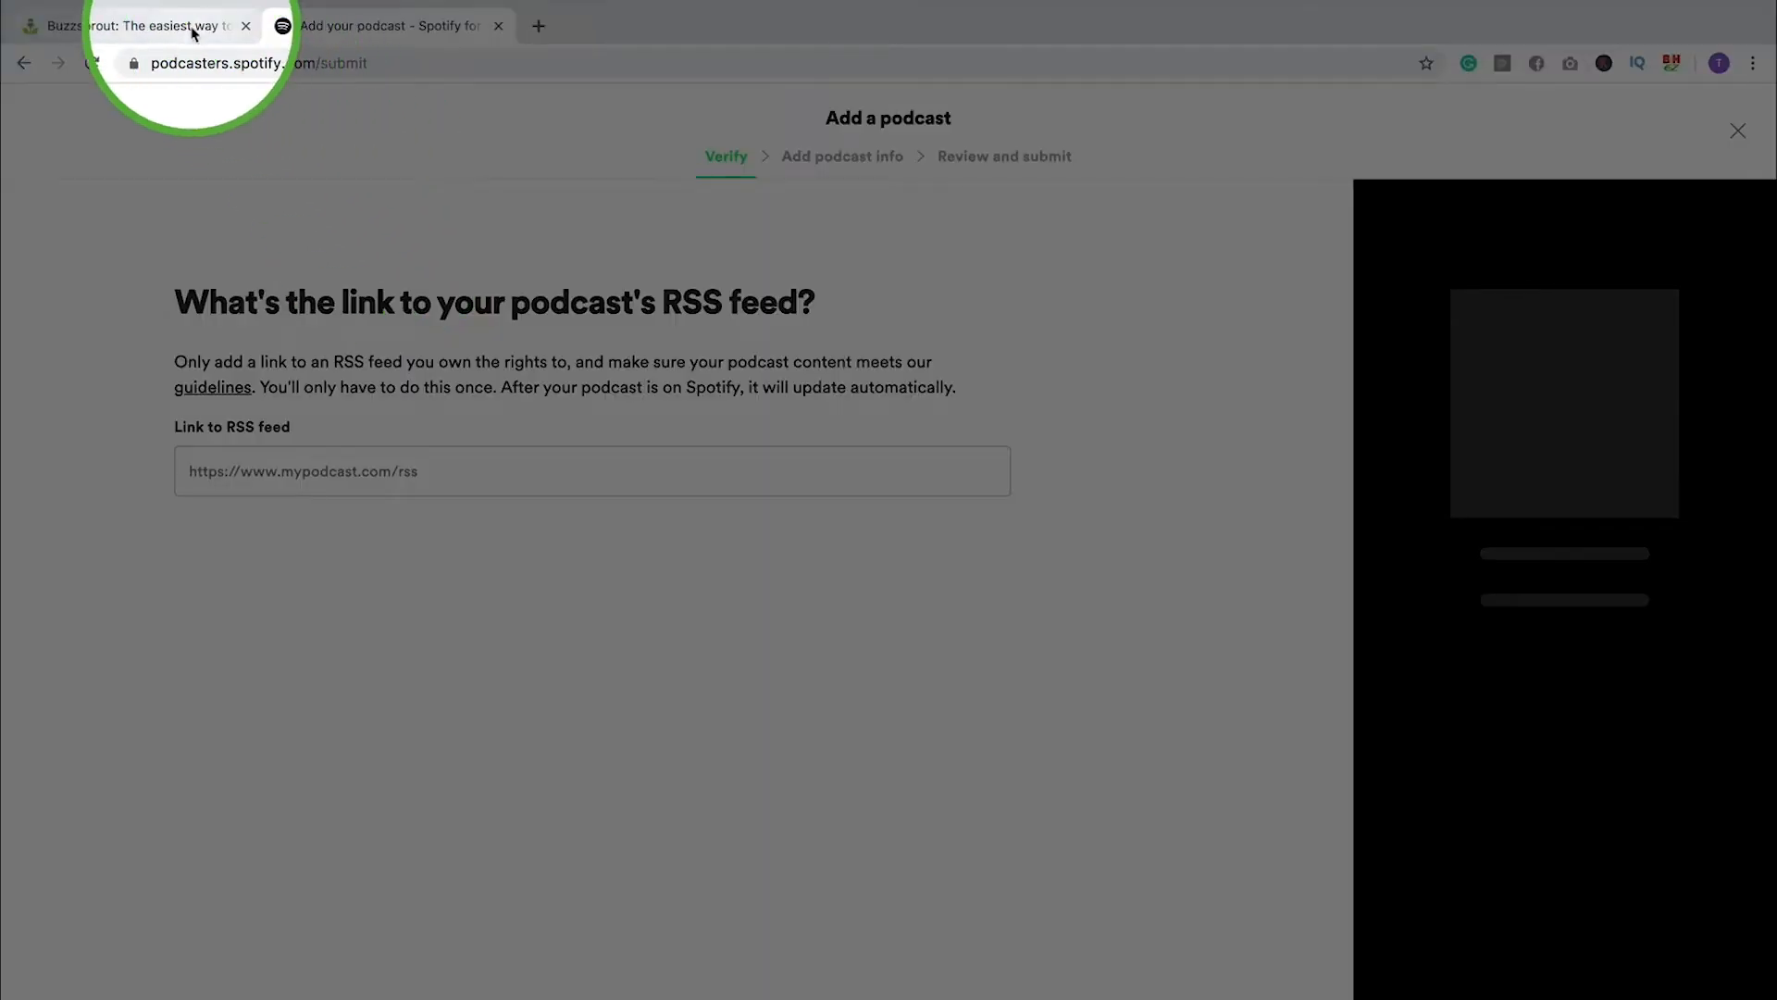
Switch to Buzzsprout and copy PodTalk's RSS feed link.
left_click(193, 31)
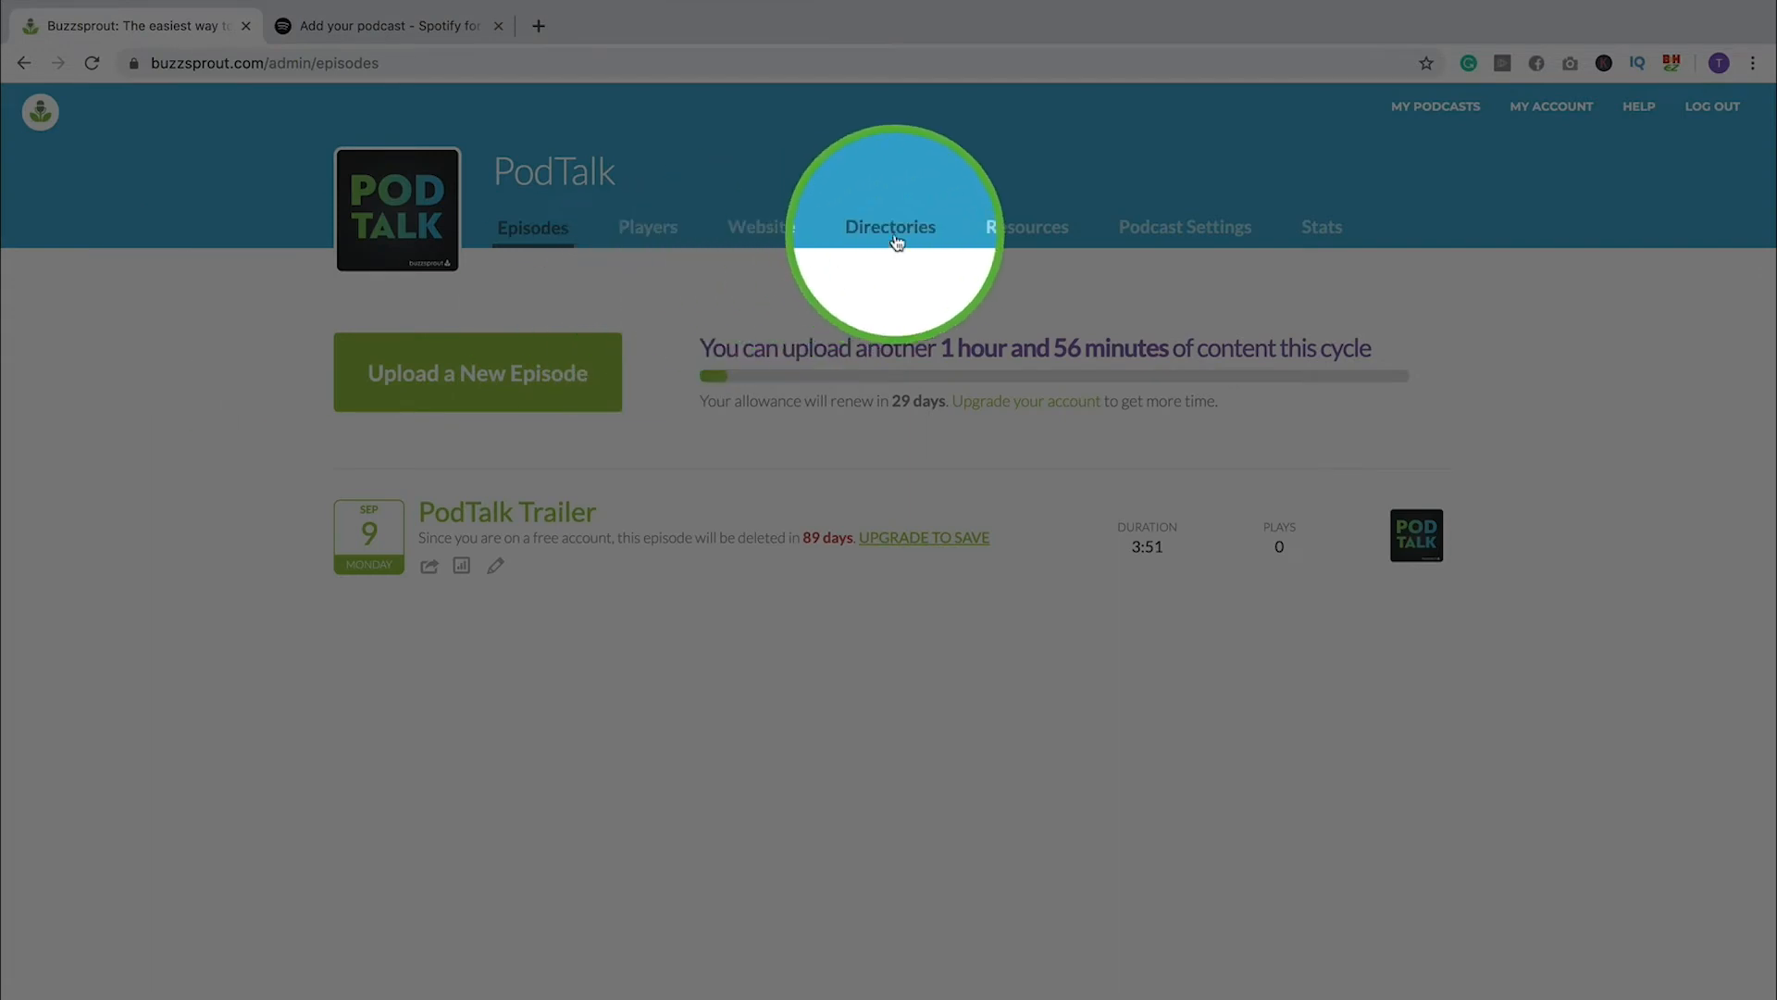
left_click(893, 243)
left_click(657, 276)
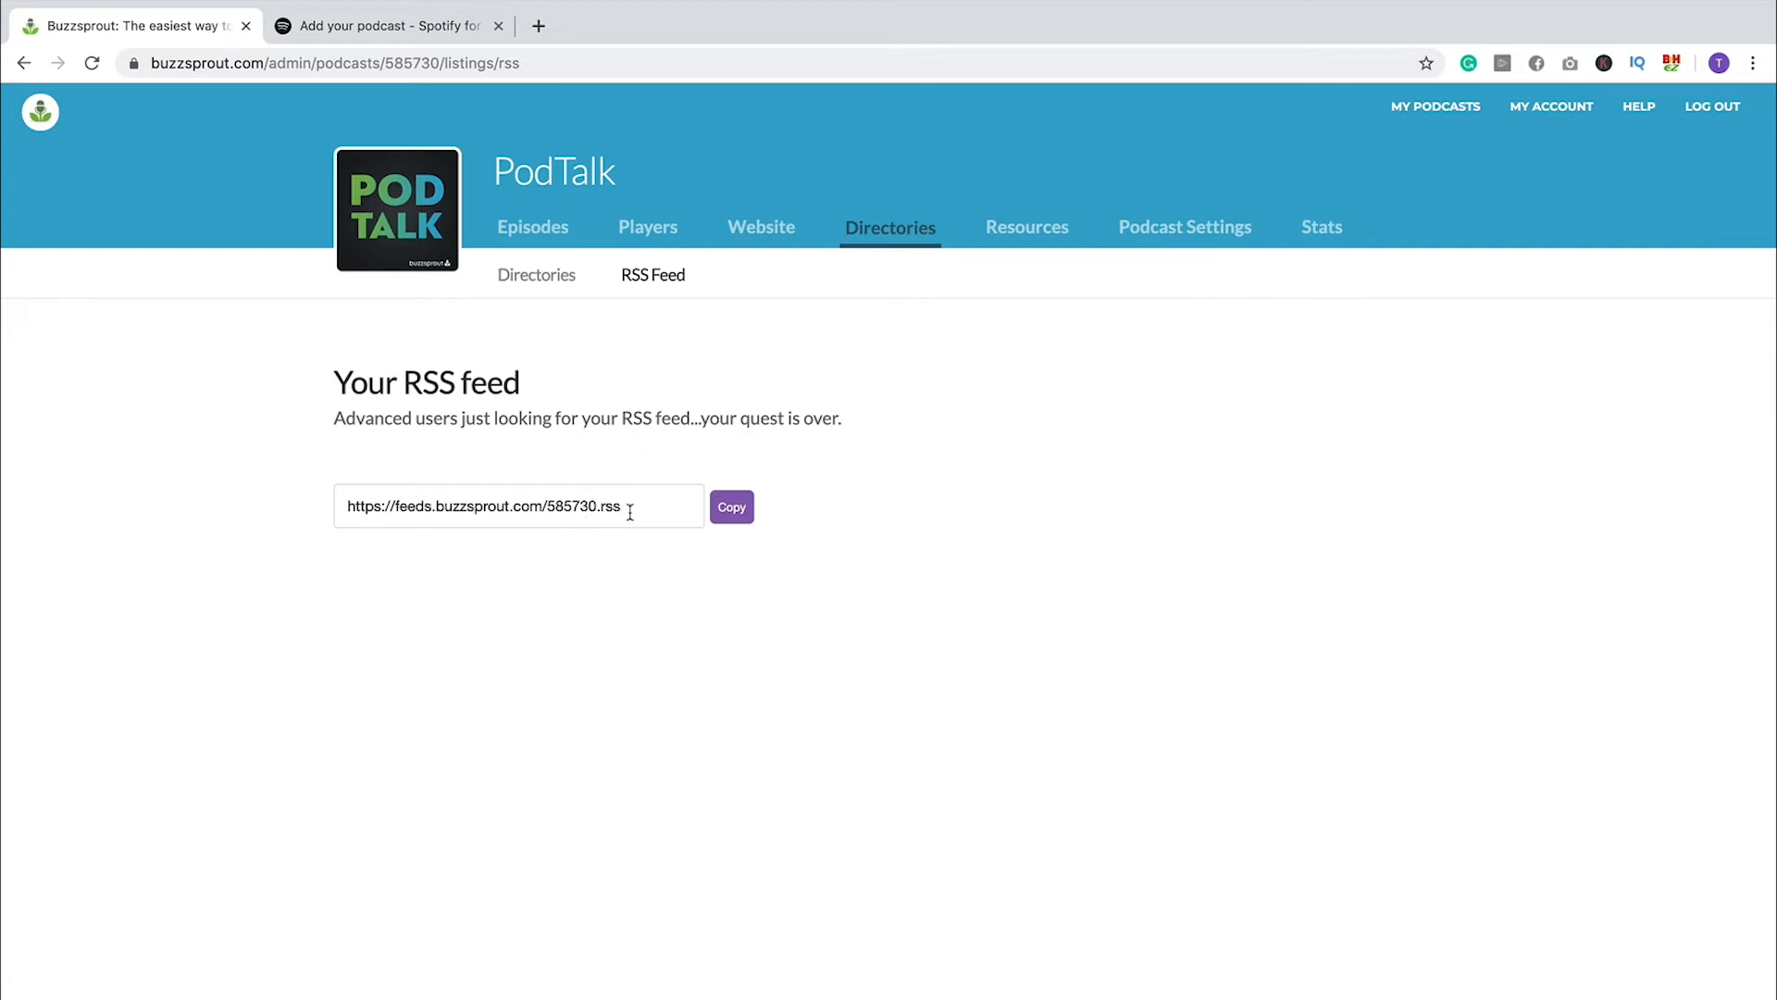
left_click(732, 510)
left_click(452, 33)
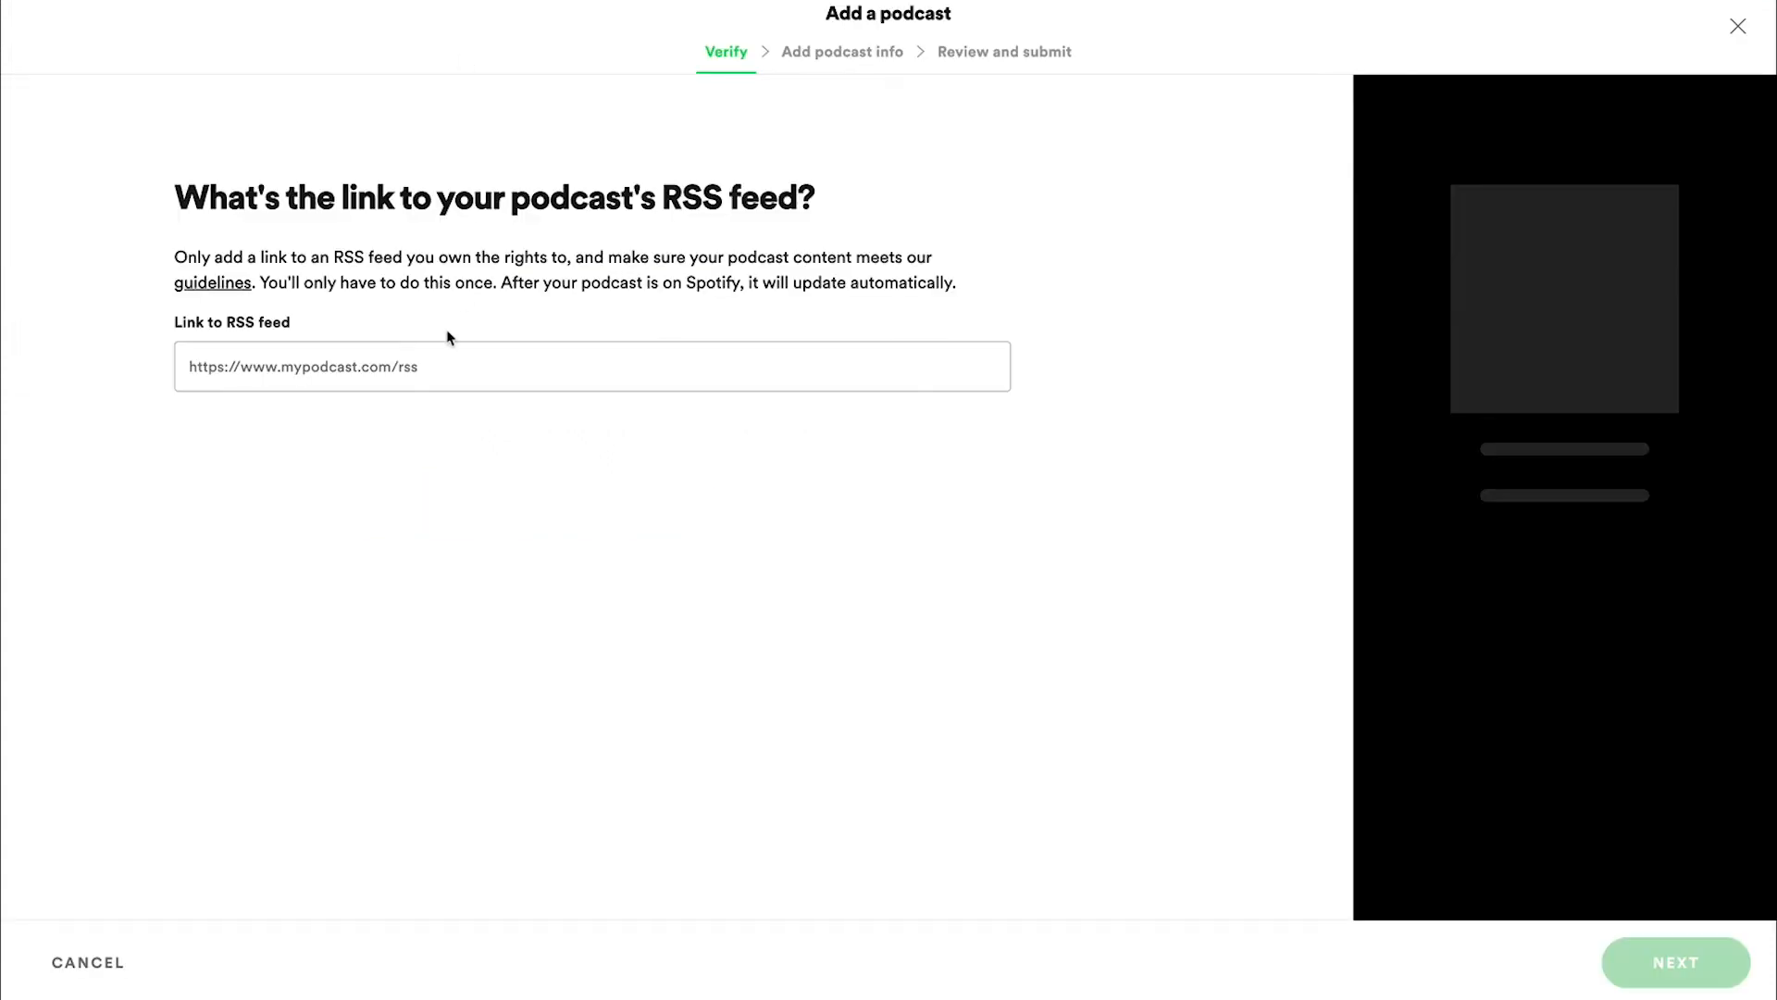
left_click(443, 372)
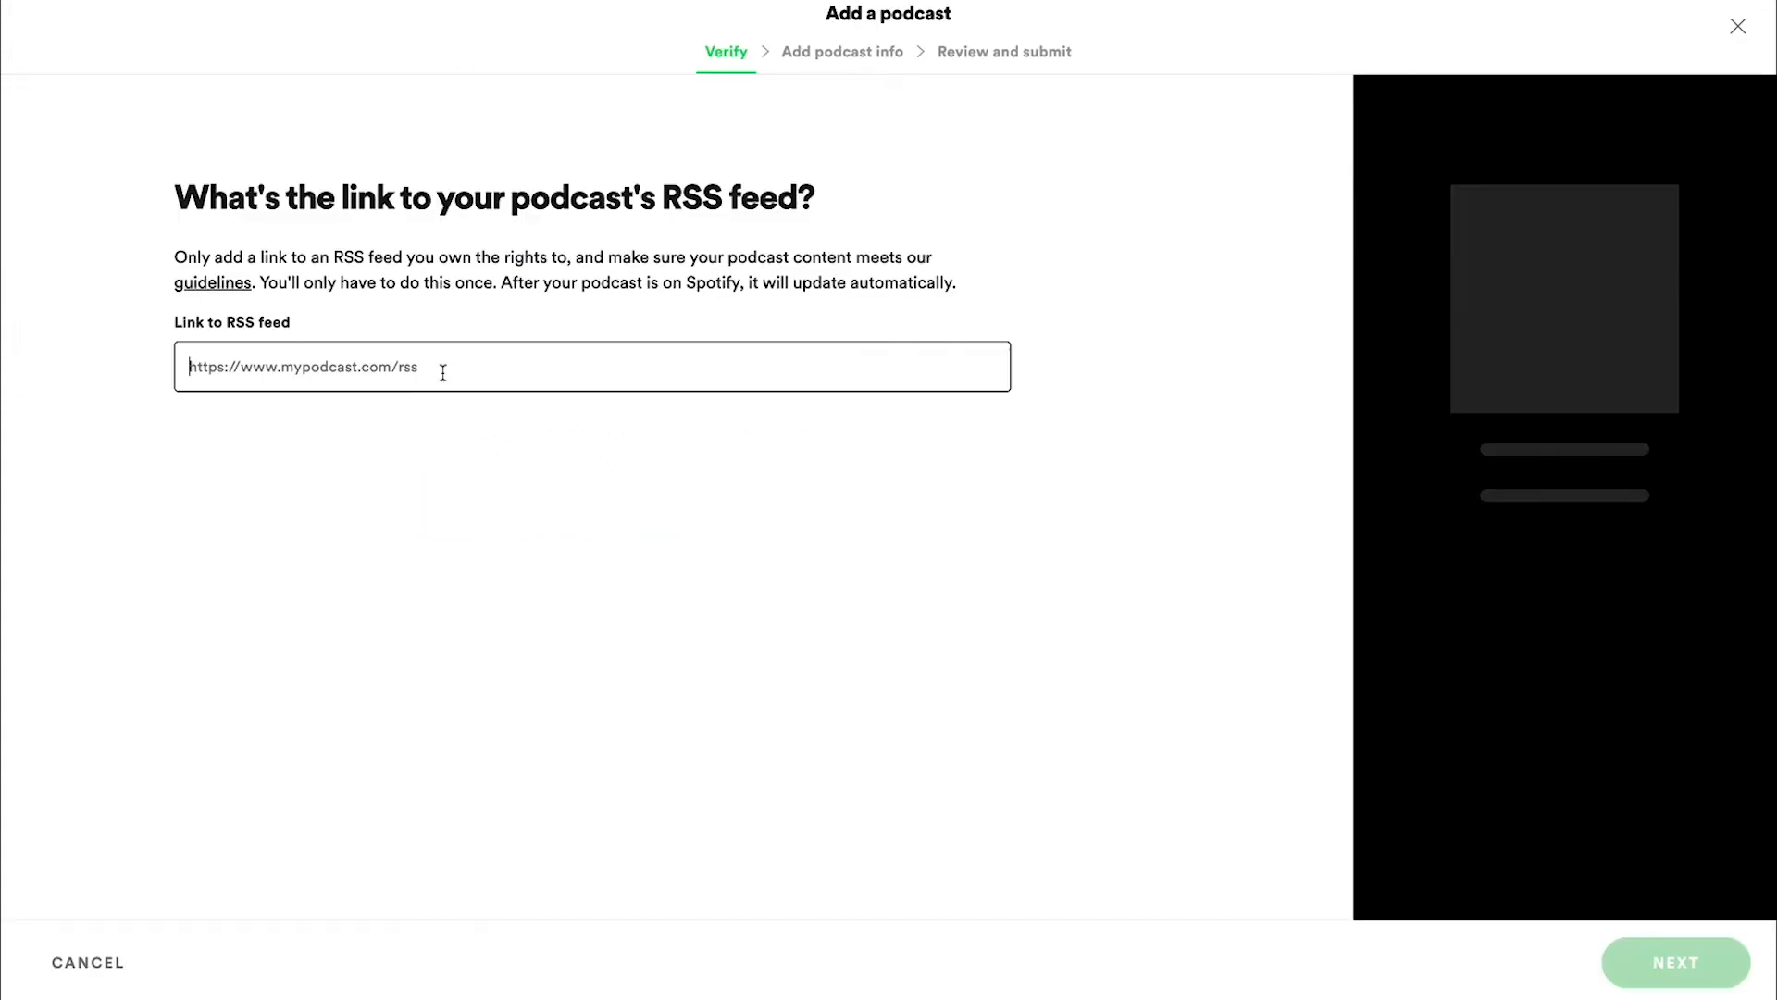
key("ctrl+v")
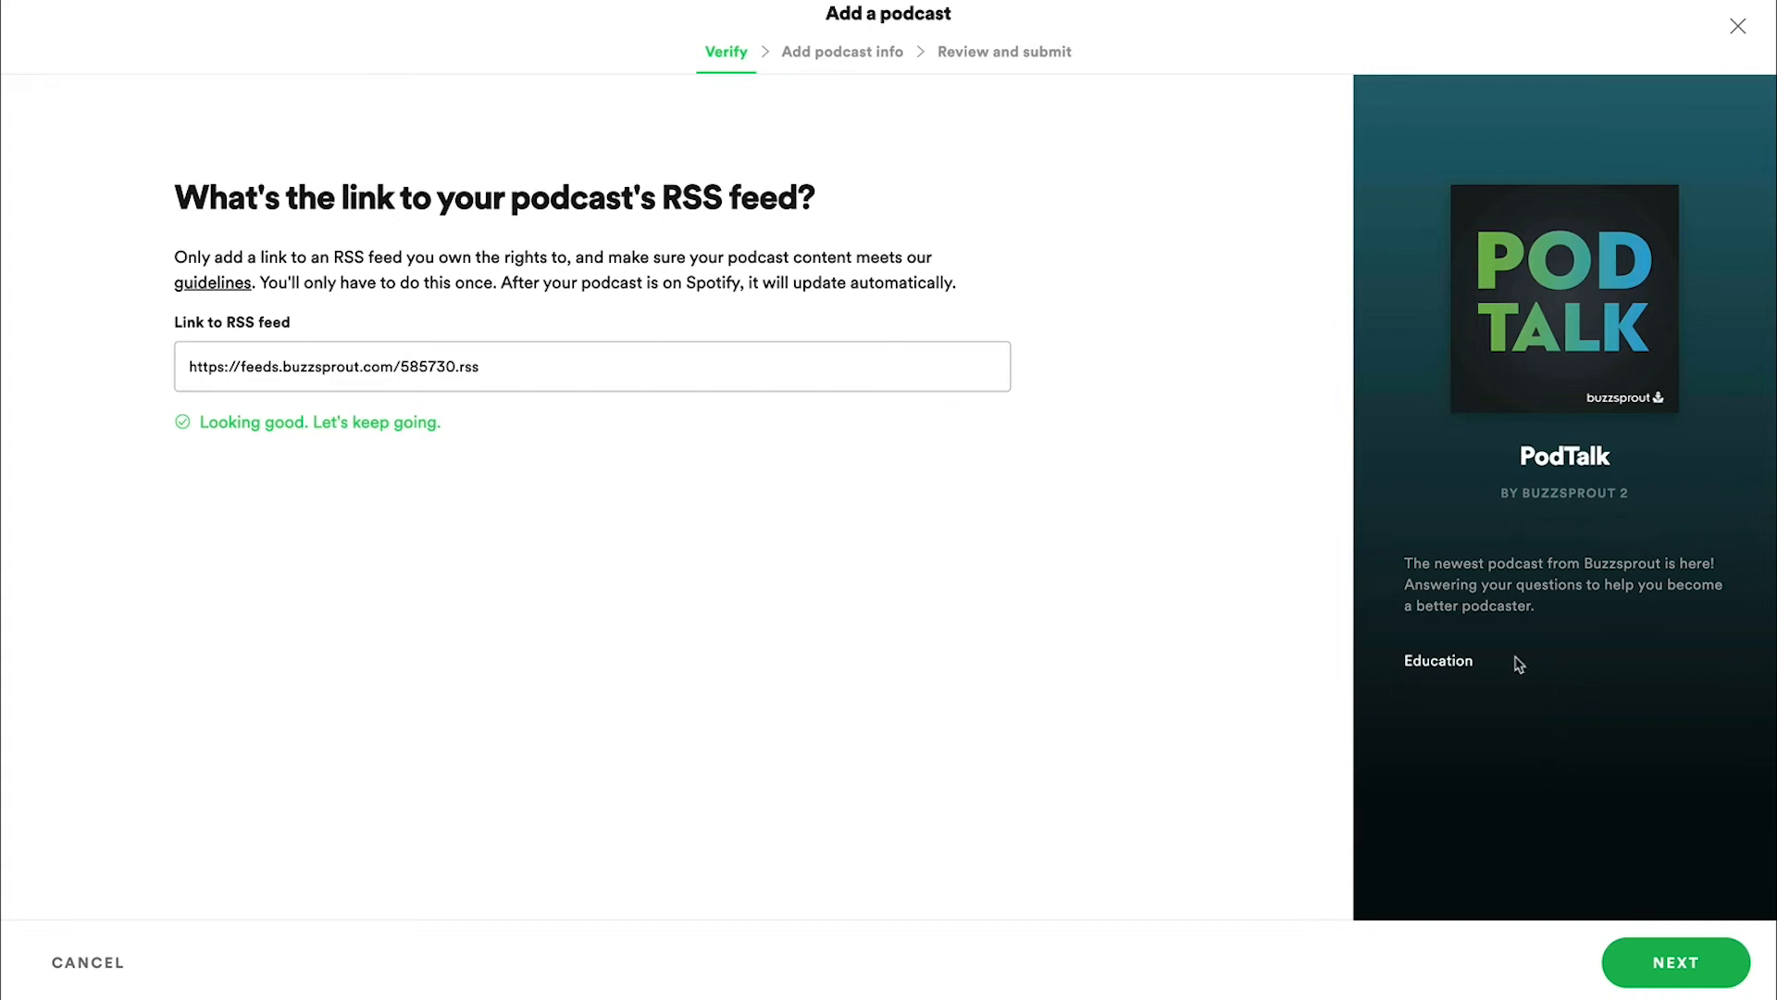
left_click(1672, 962)
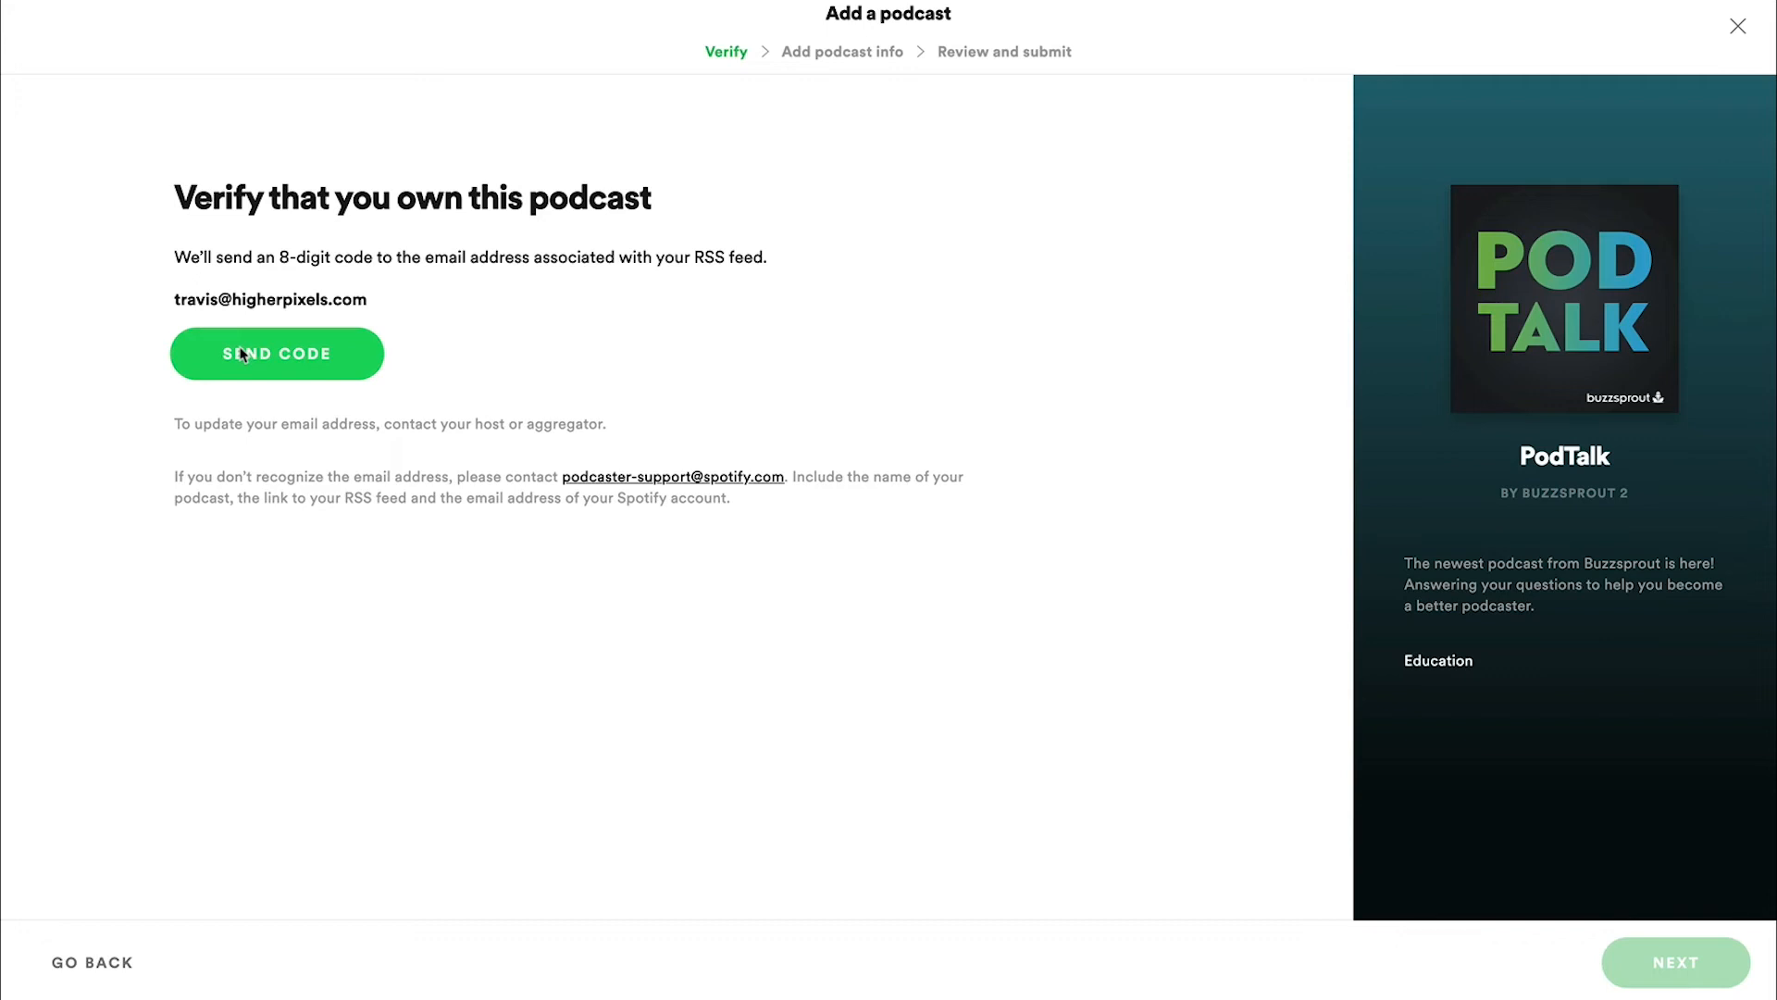
Verify ownership of the podcast by requesting the emailed code, entering the verification code and continuing to the podcast info.
left_click(346, 361)
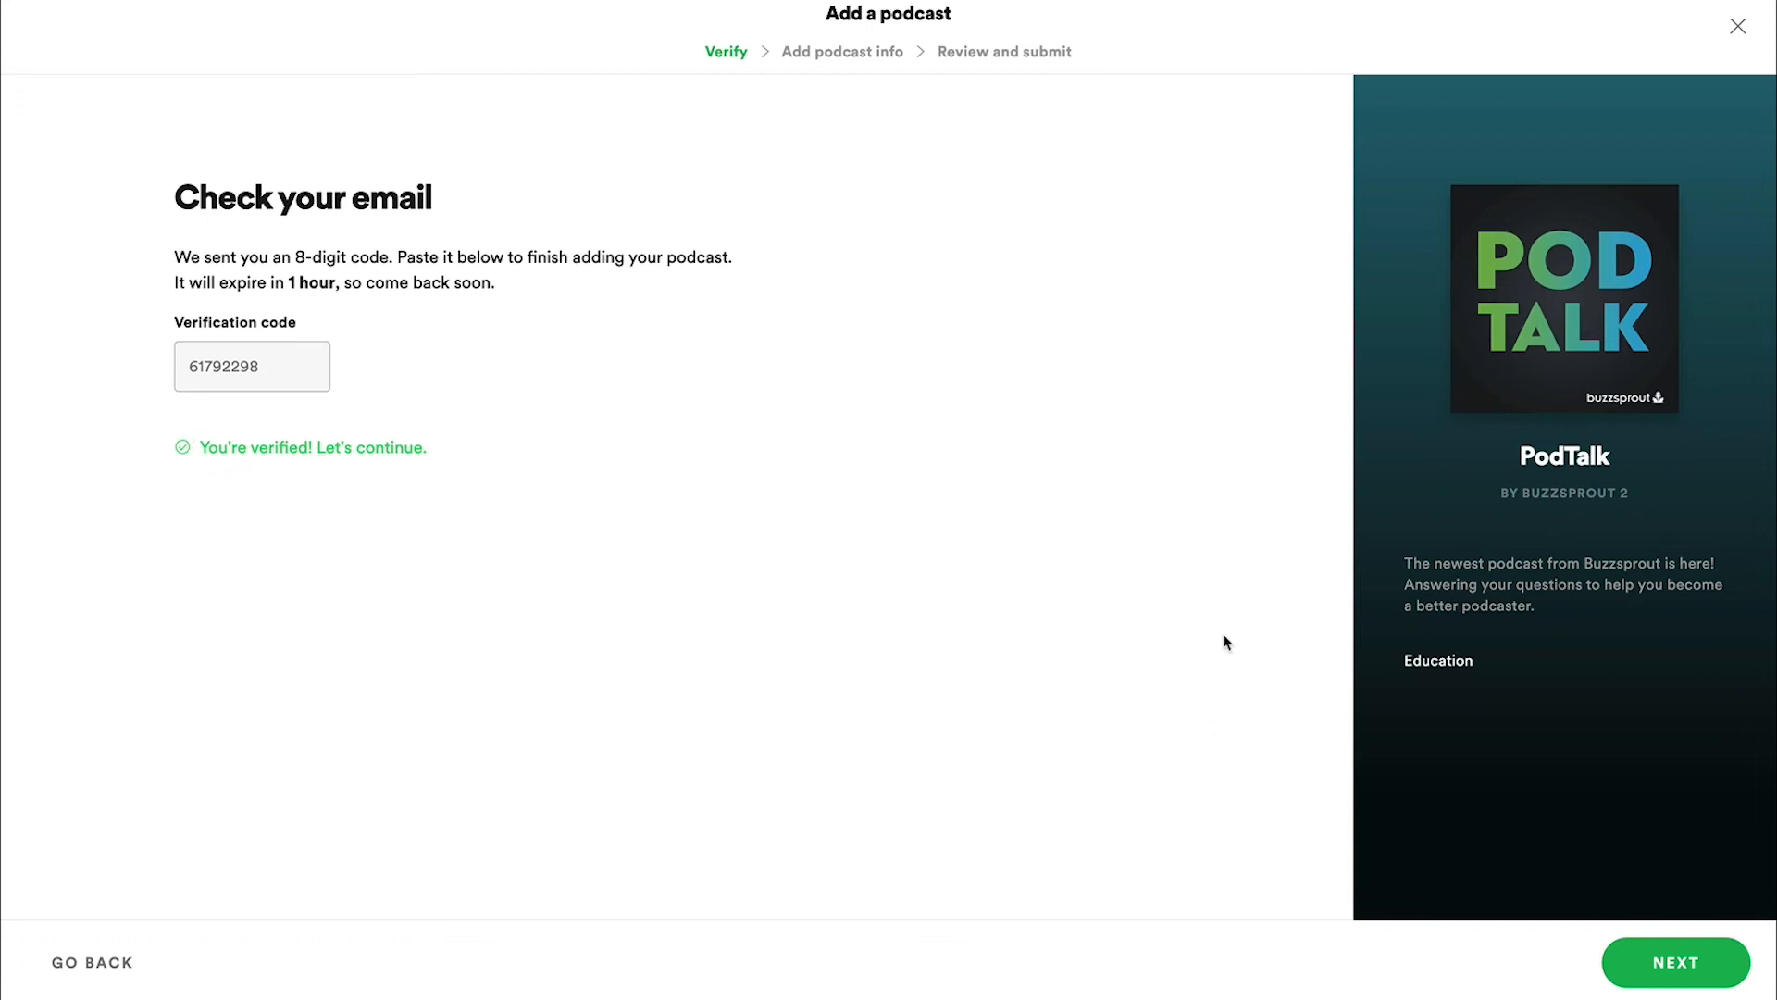
left_click(1707, 950)
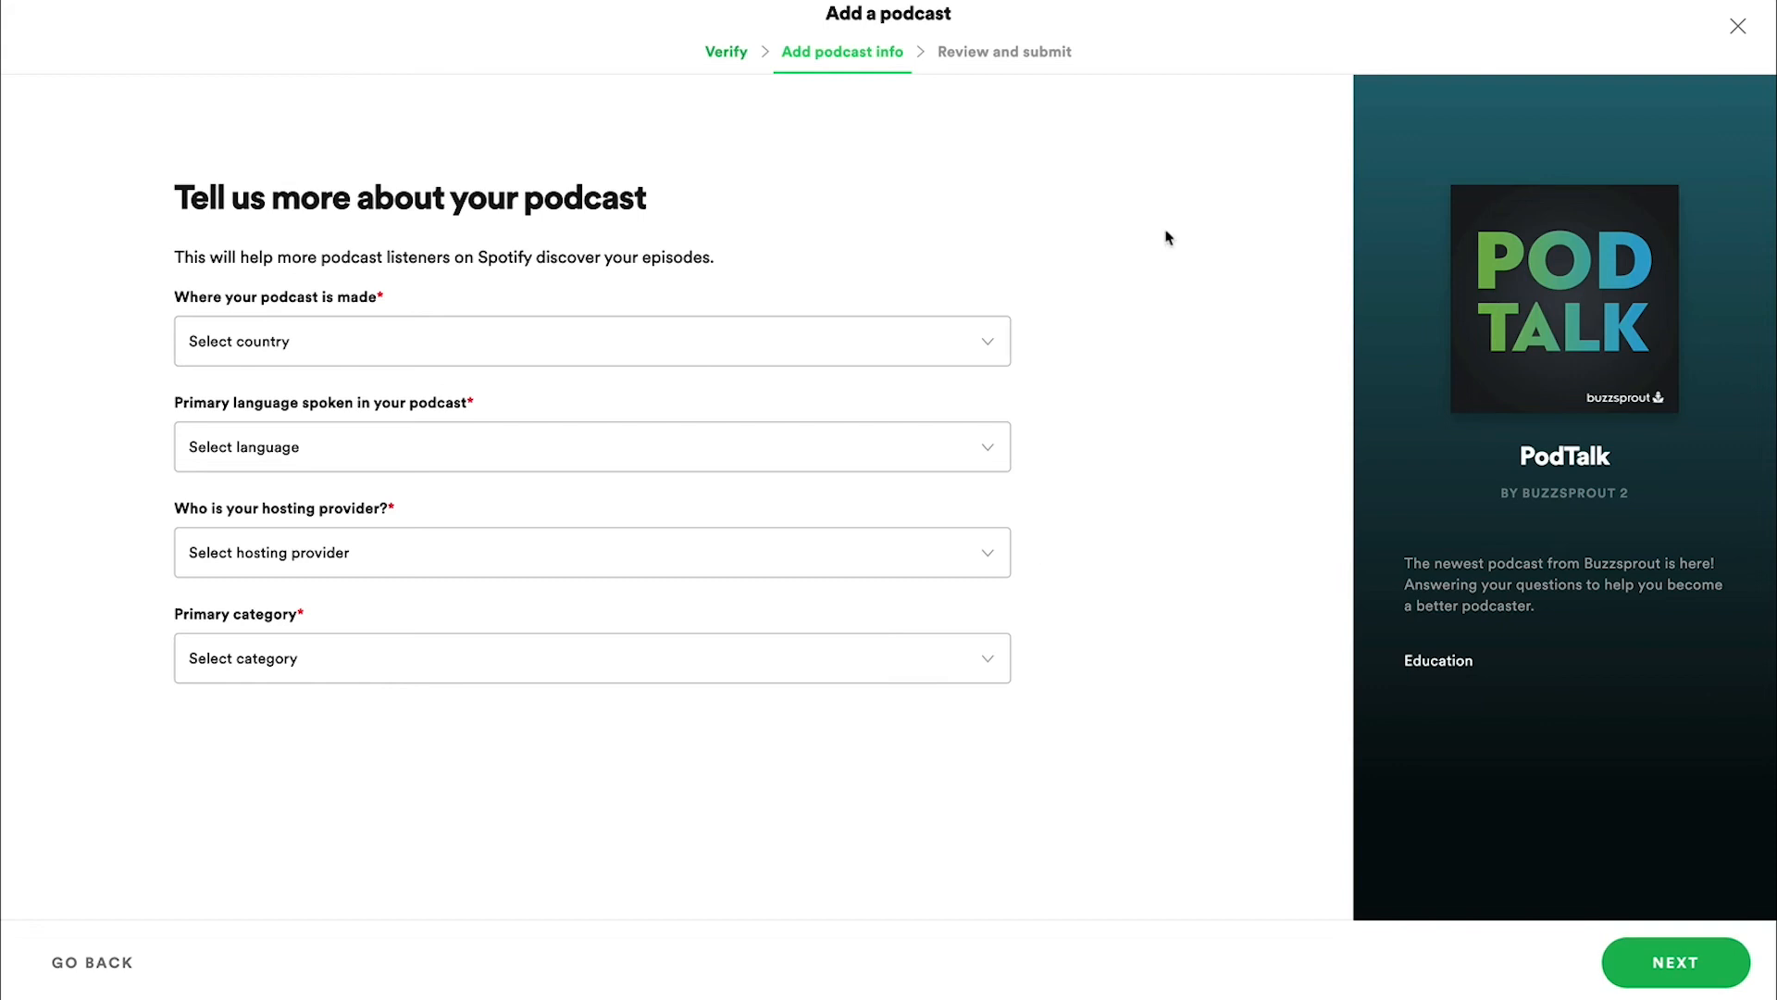
Fill in the podcast info with United States as the country, English as the primary language and Buzzsprout as the hosting provider.
left_click(990, 340)
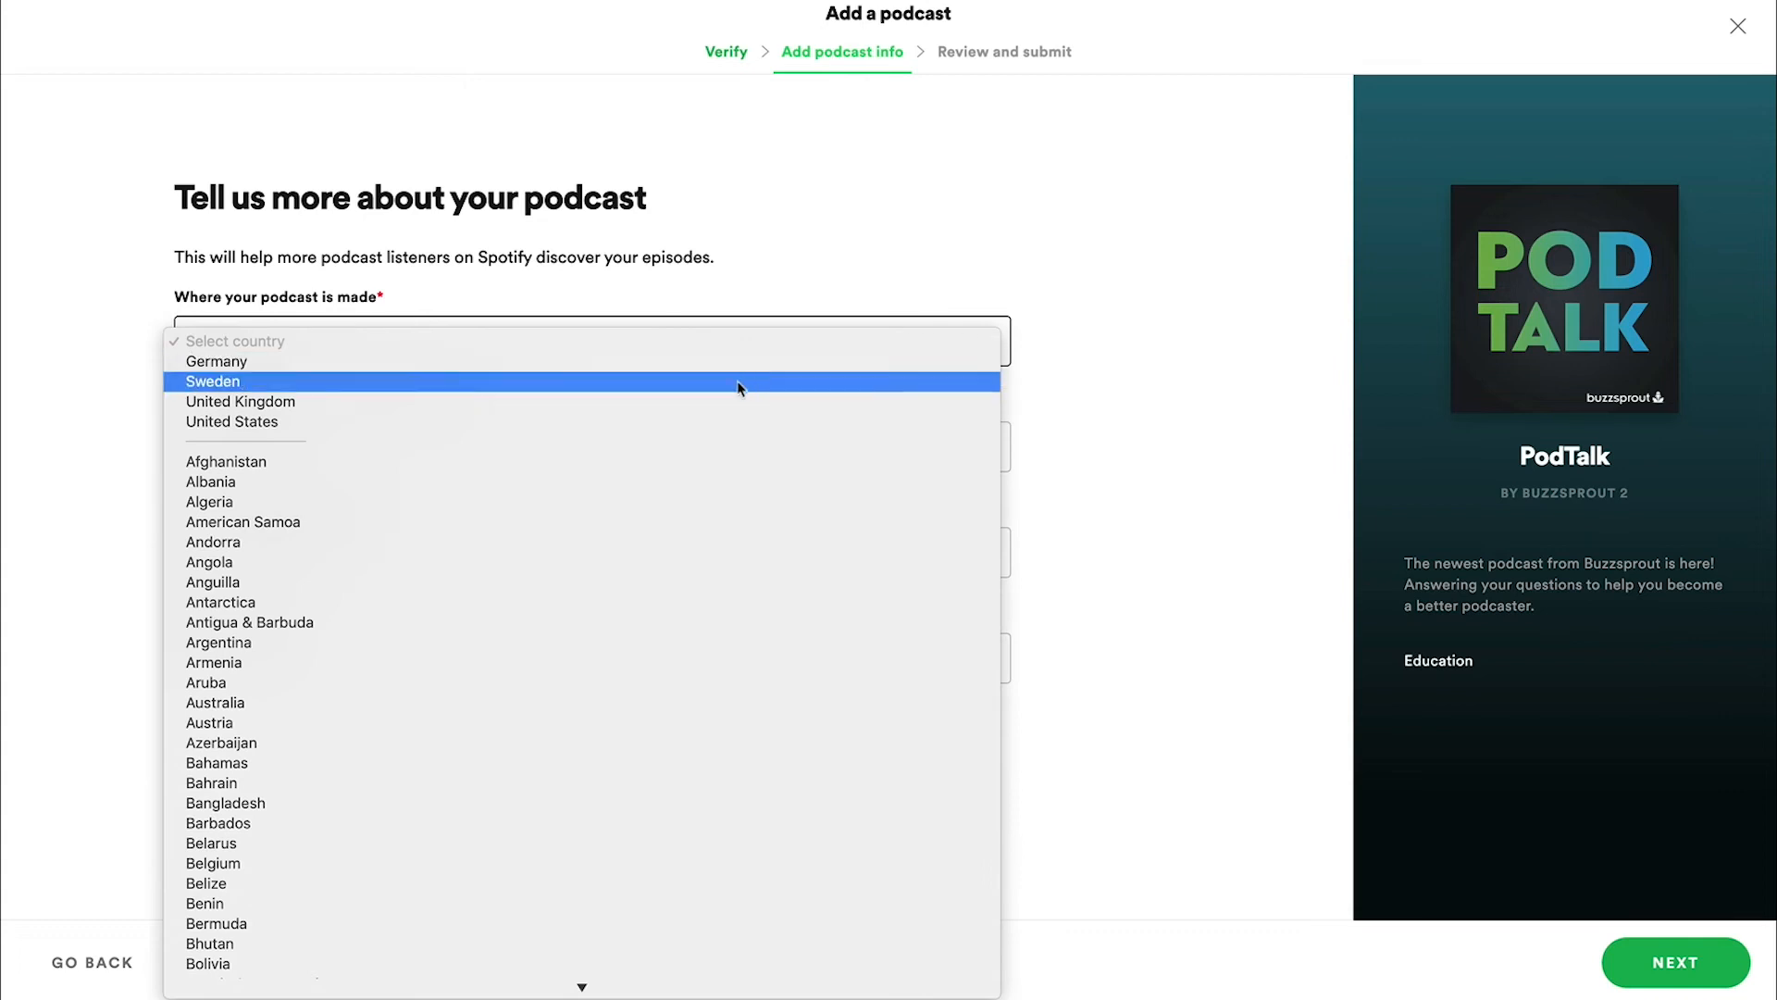
left_click(673, 421)
left_click(592, 446)
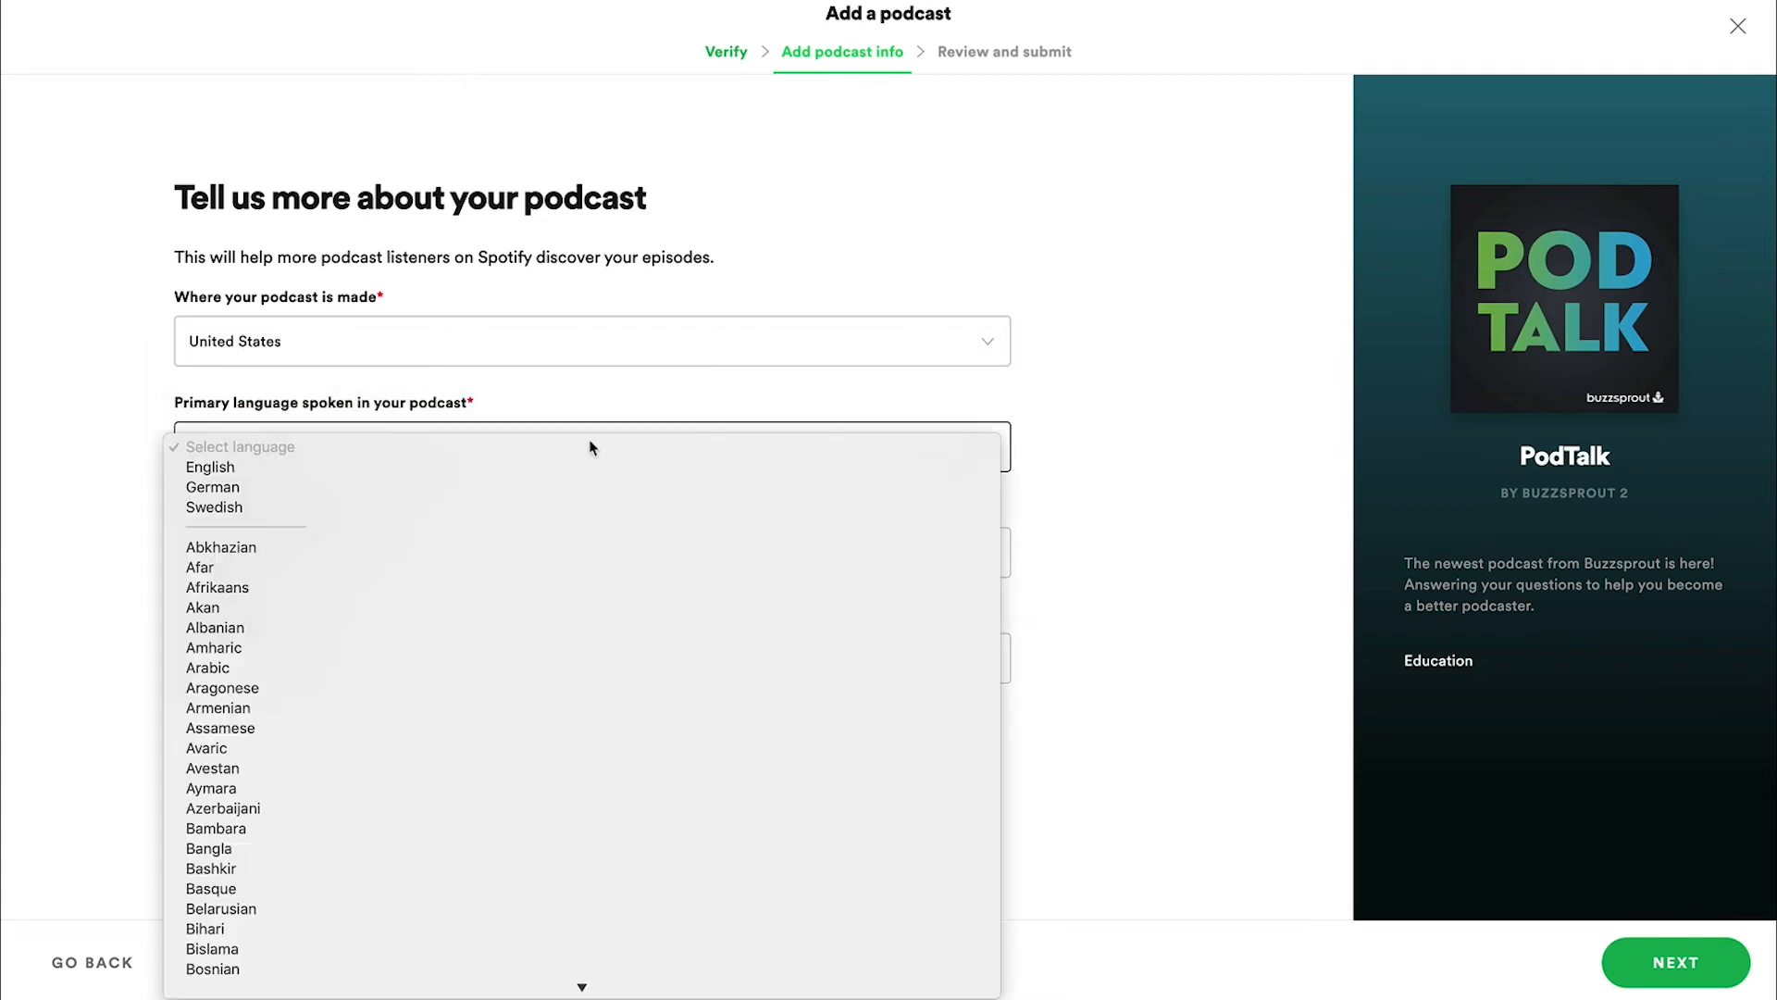
left_click(541, 468)
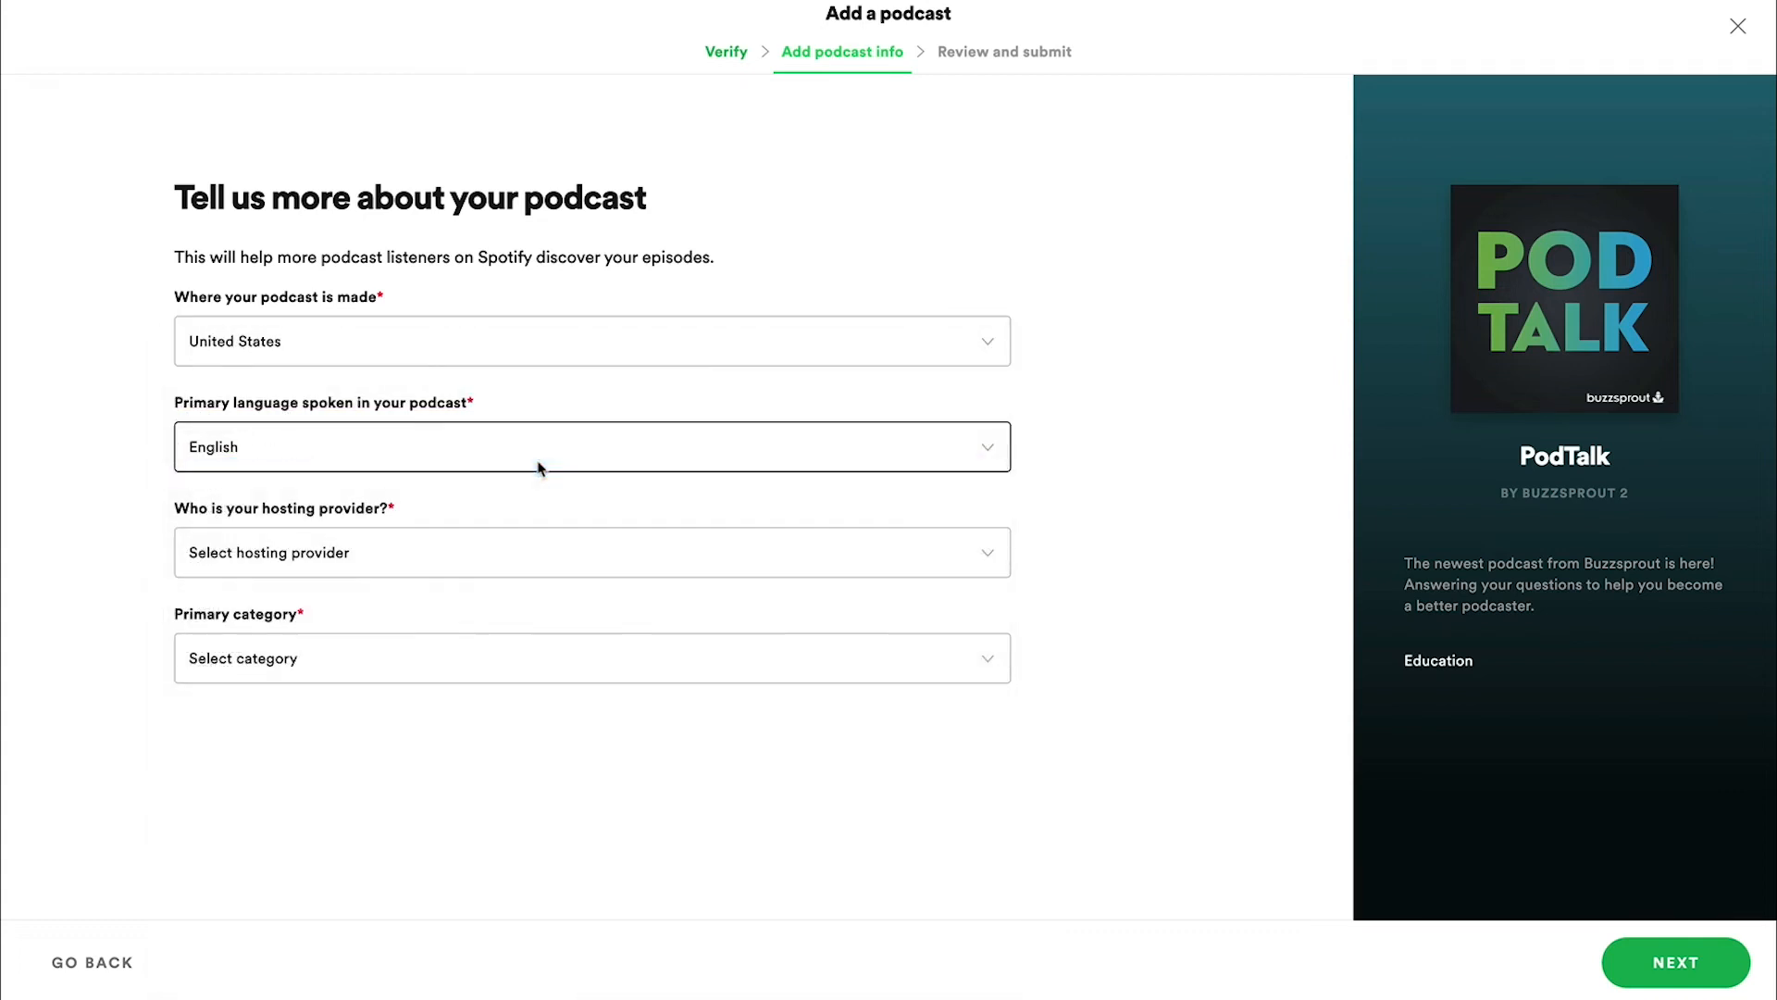
left_click(437, 550)
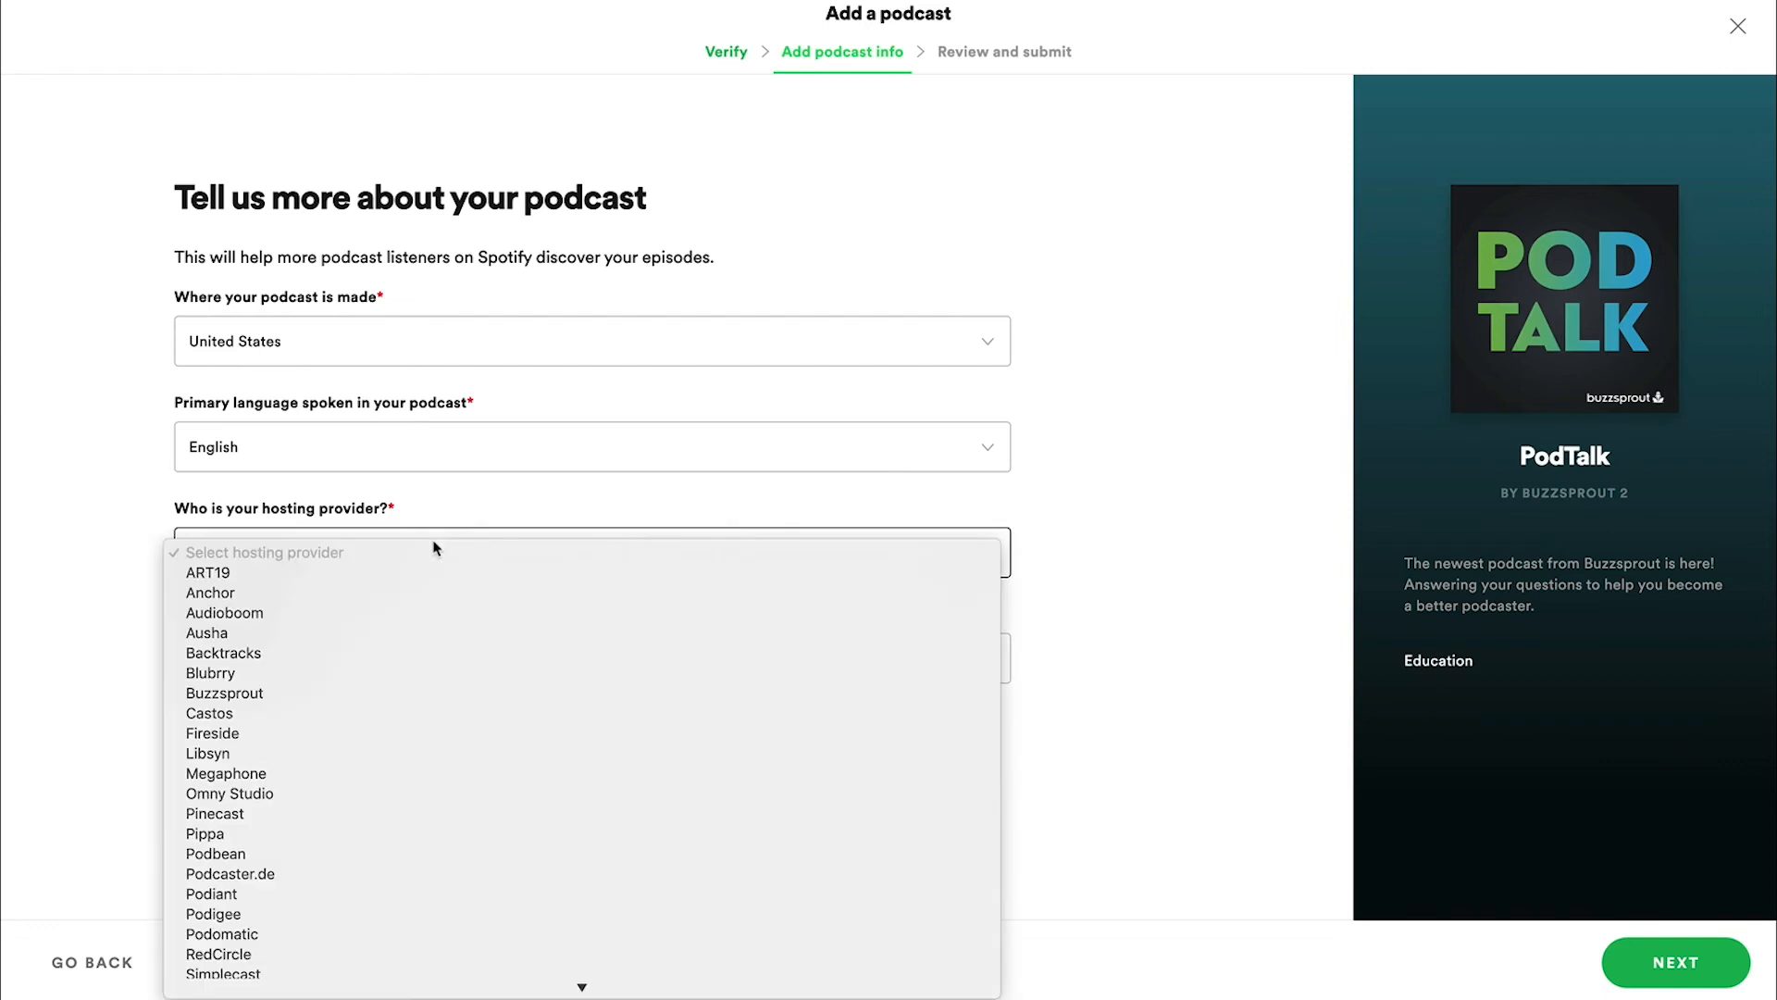
left_click(308, 695)
Set the primary category to Educational and choose its How-to sub-category.
left_click(387, 673)
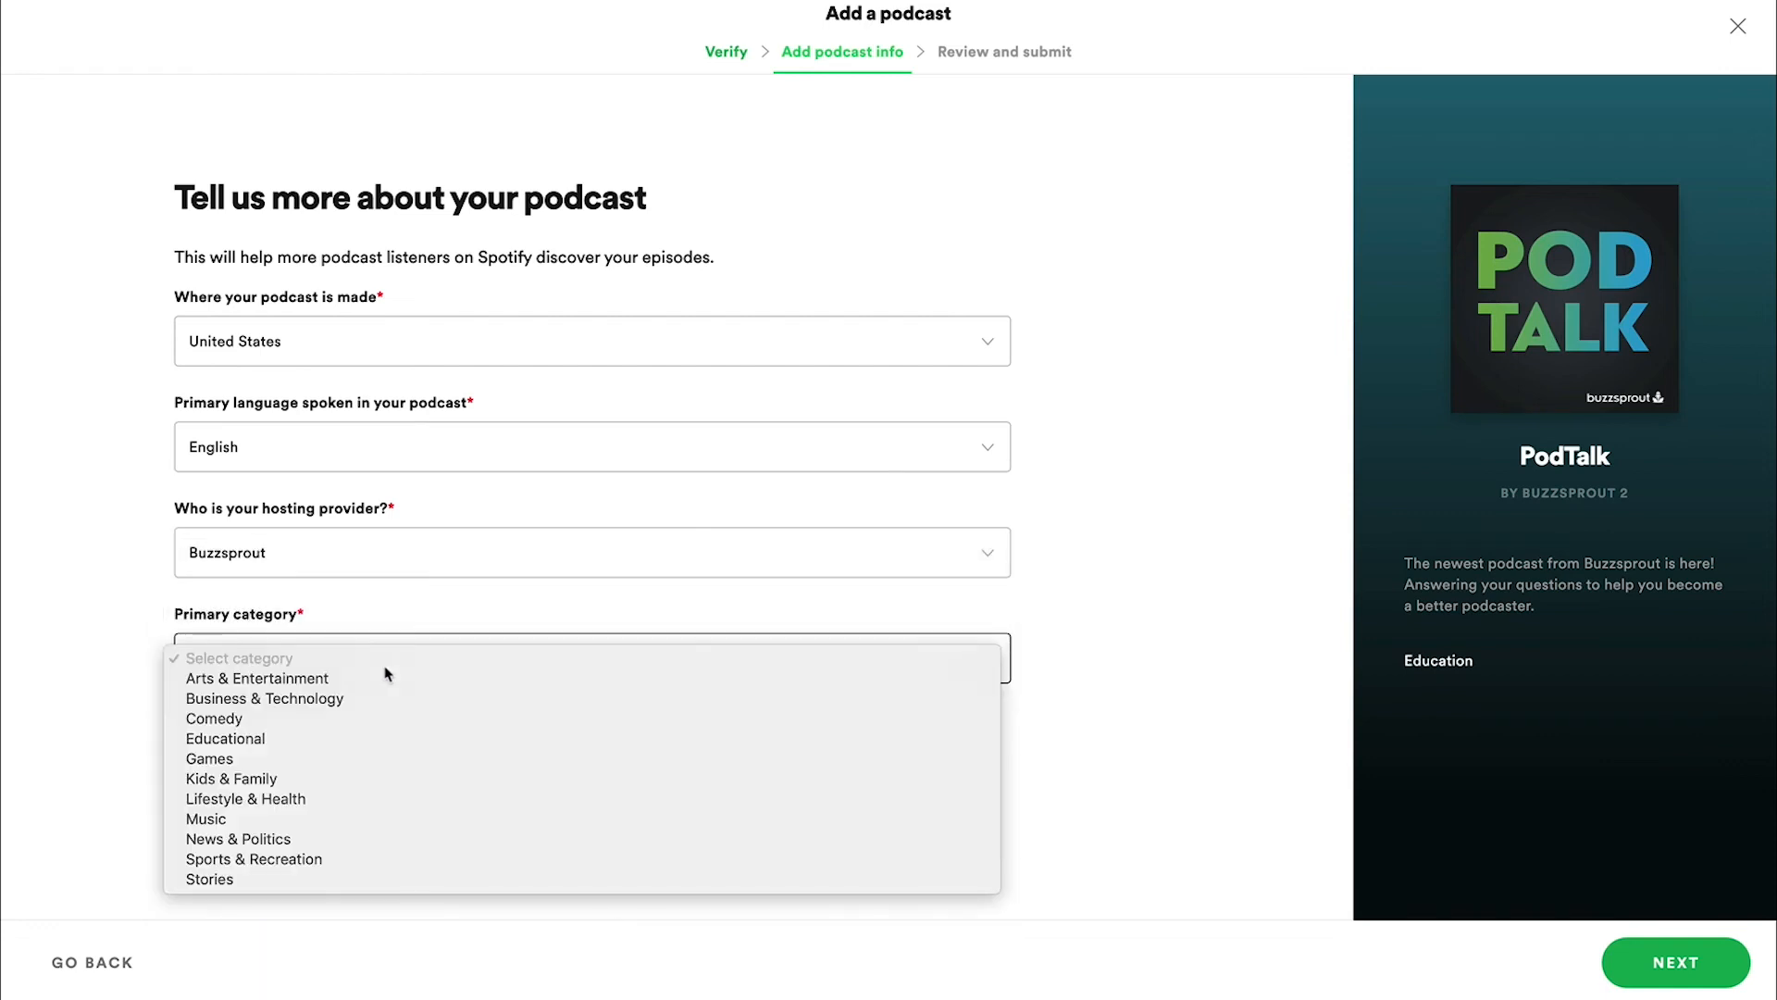
left_click(326, 738)
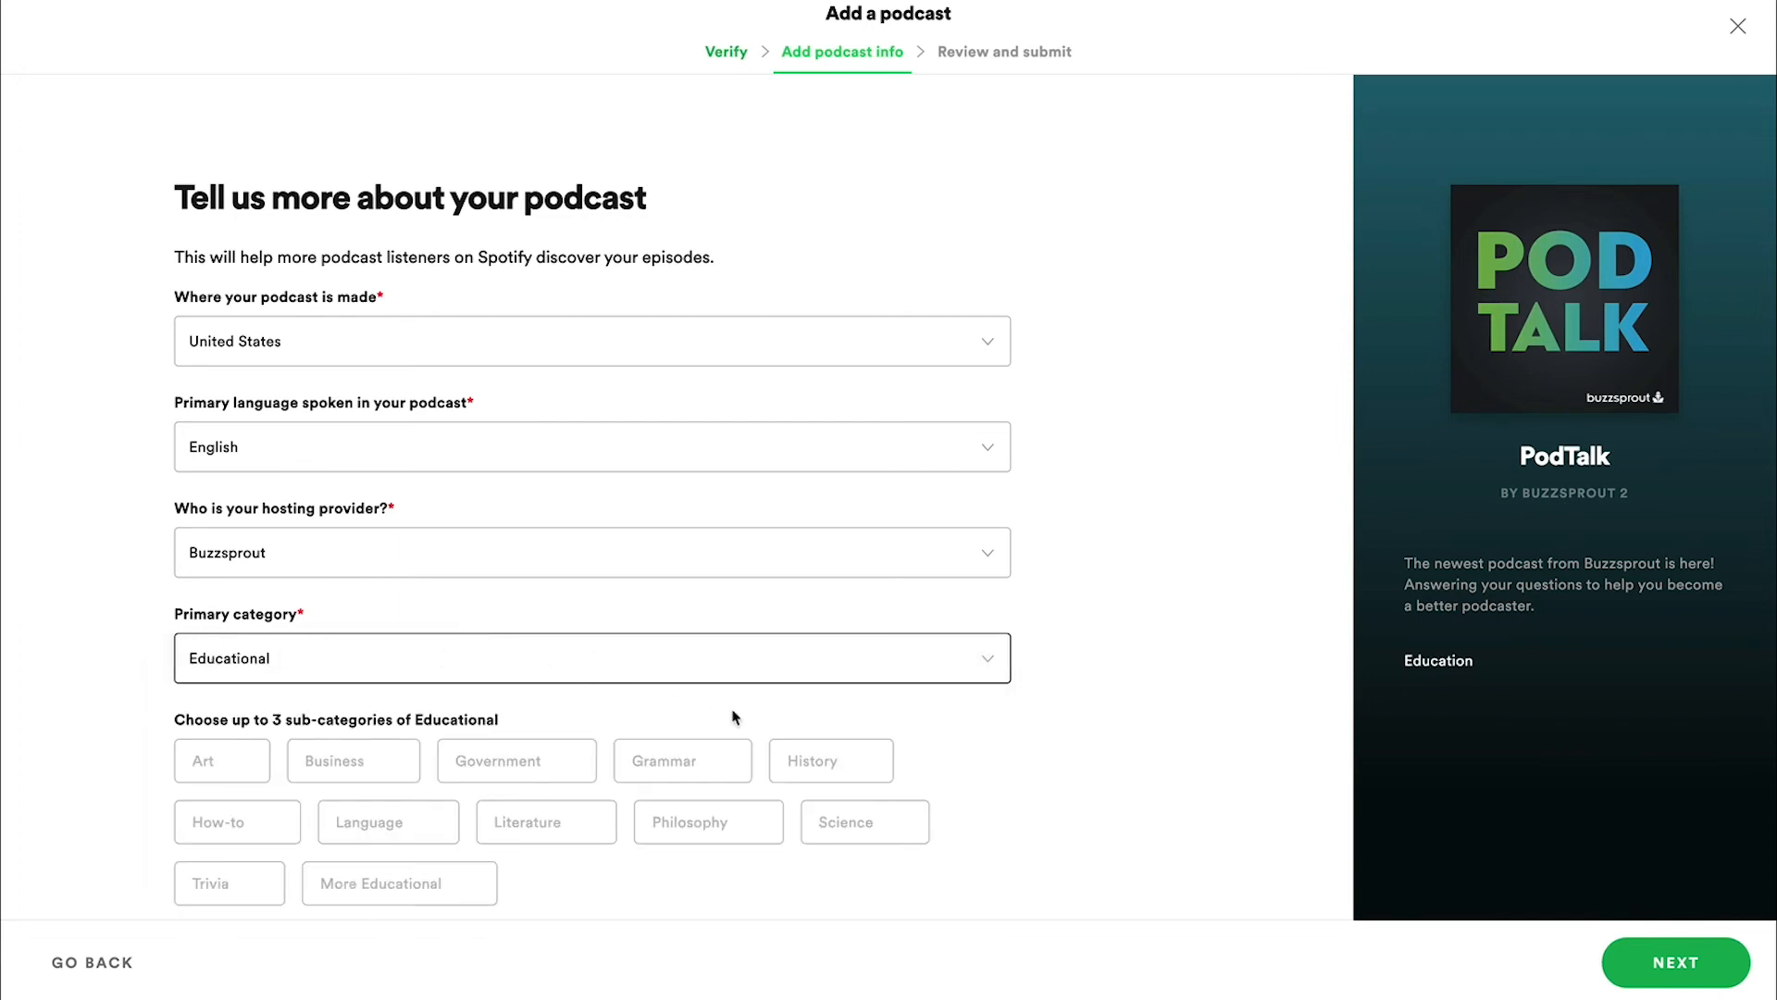
scroll(1102, 706, "down", 2)
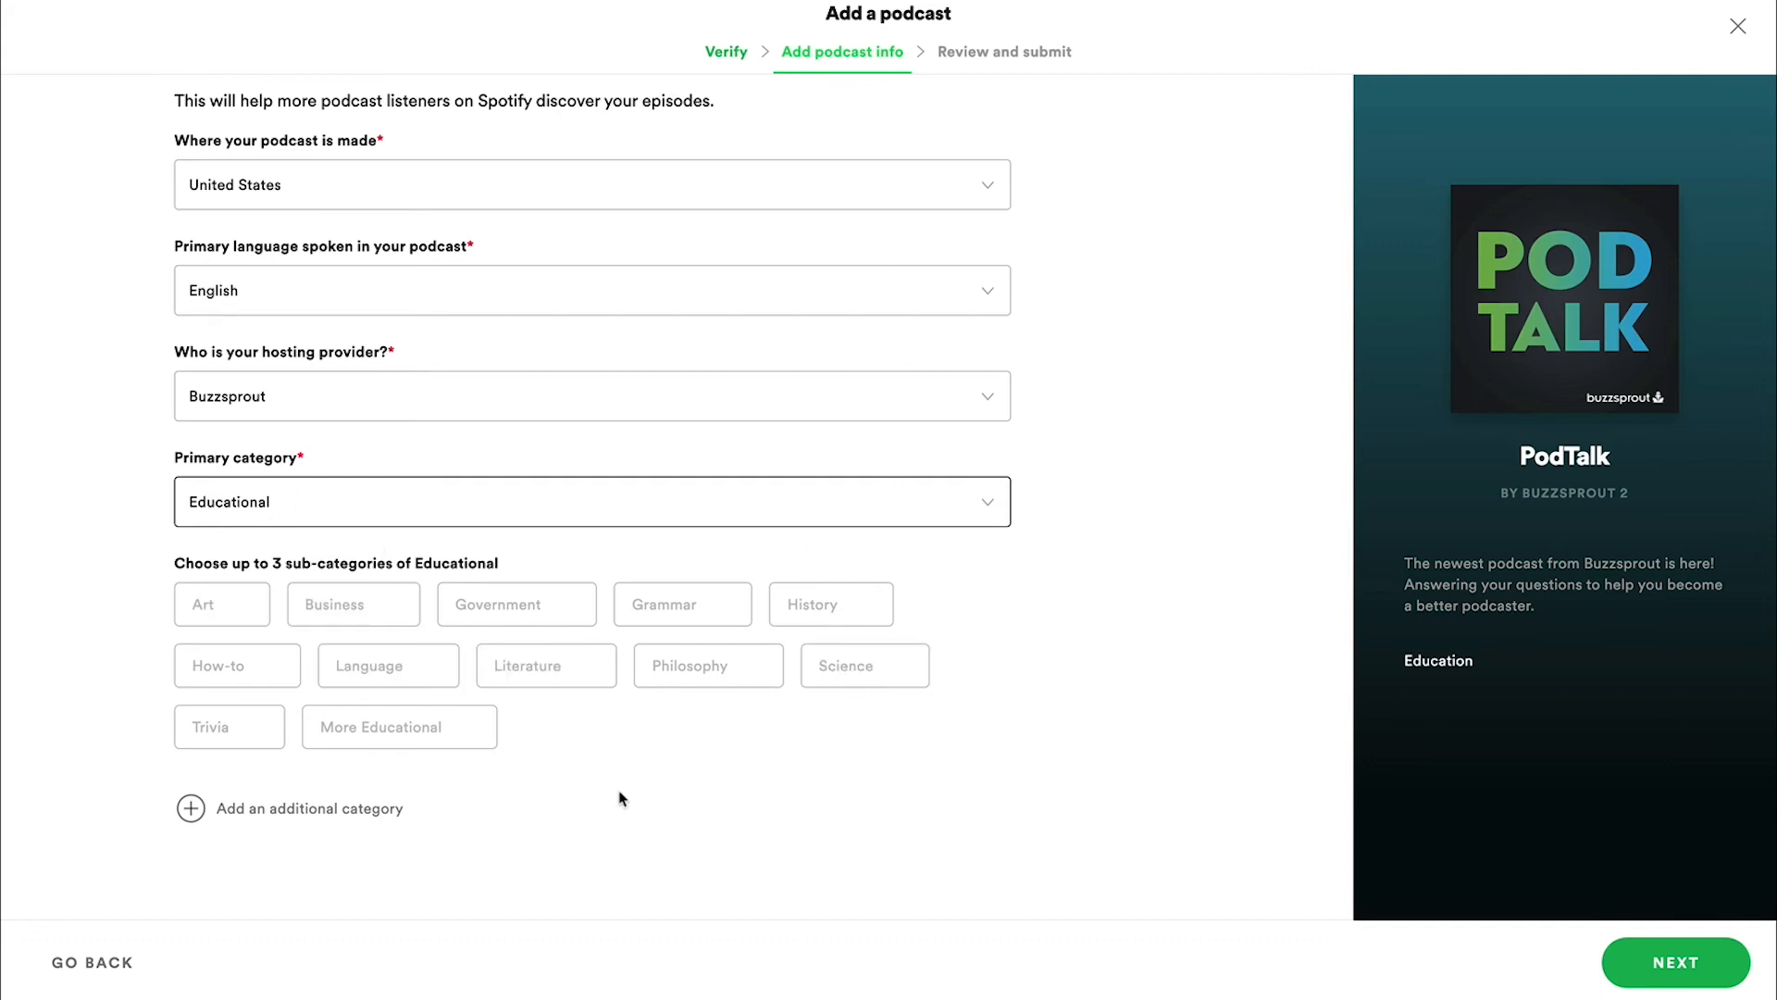
left_click(262, 674)
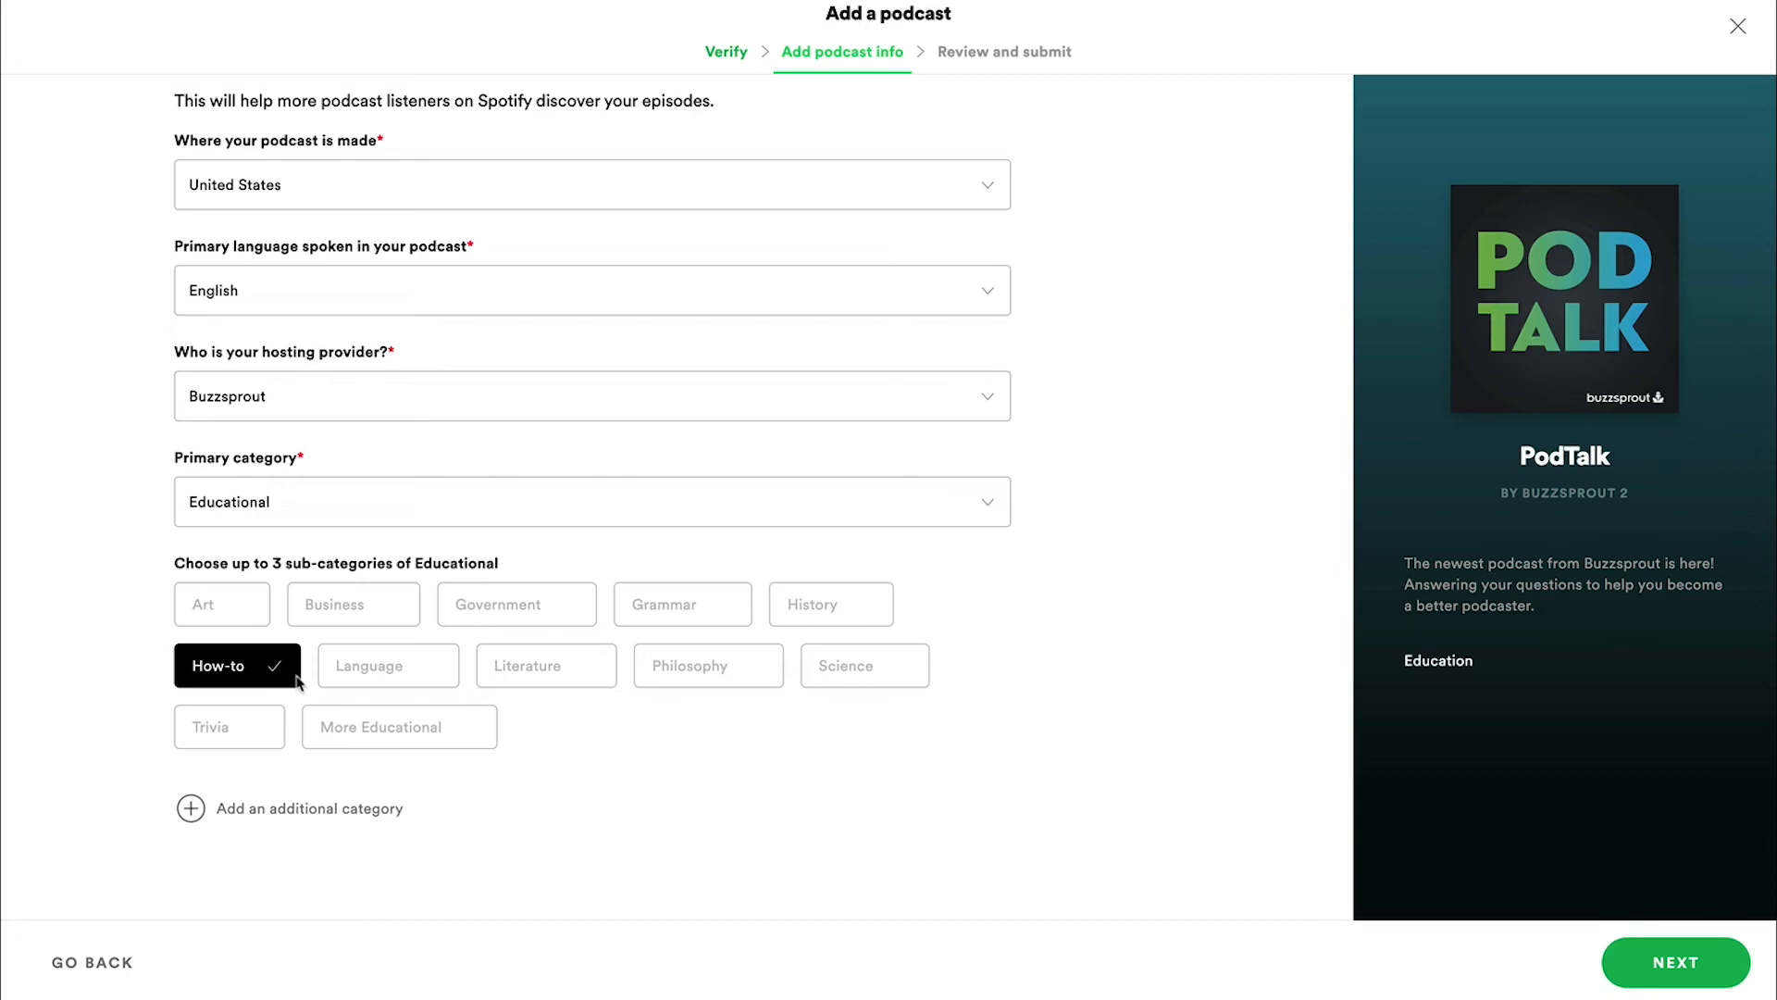
Add More Educational as a second sub-category, continue to the review and submit the podcast to Spotify.
left_click(431, 720)
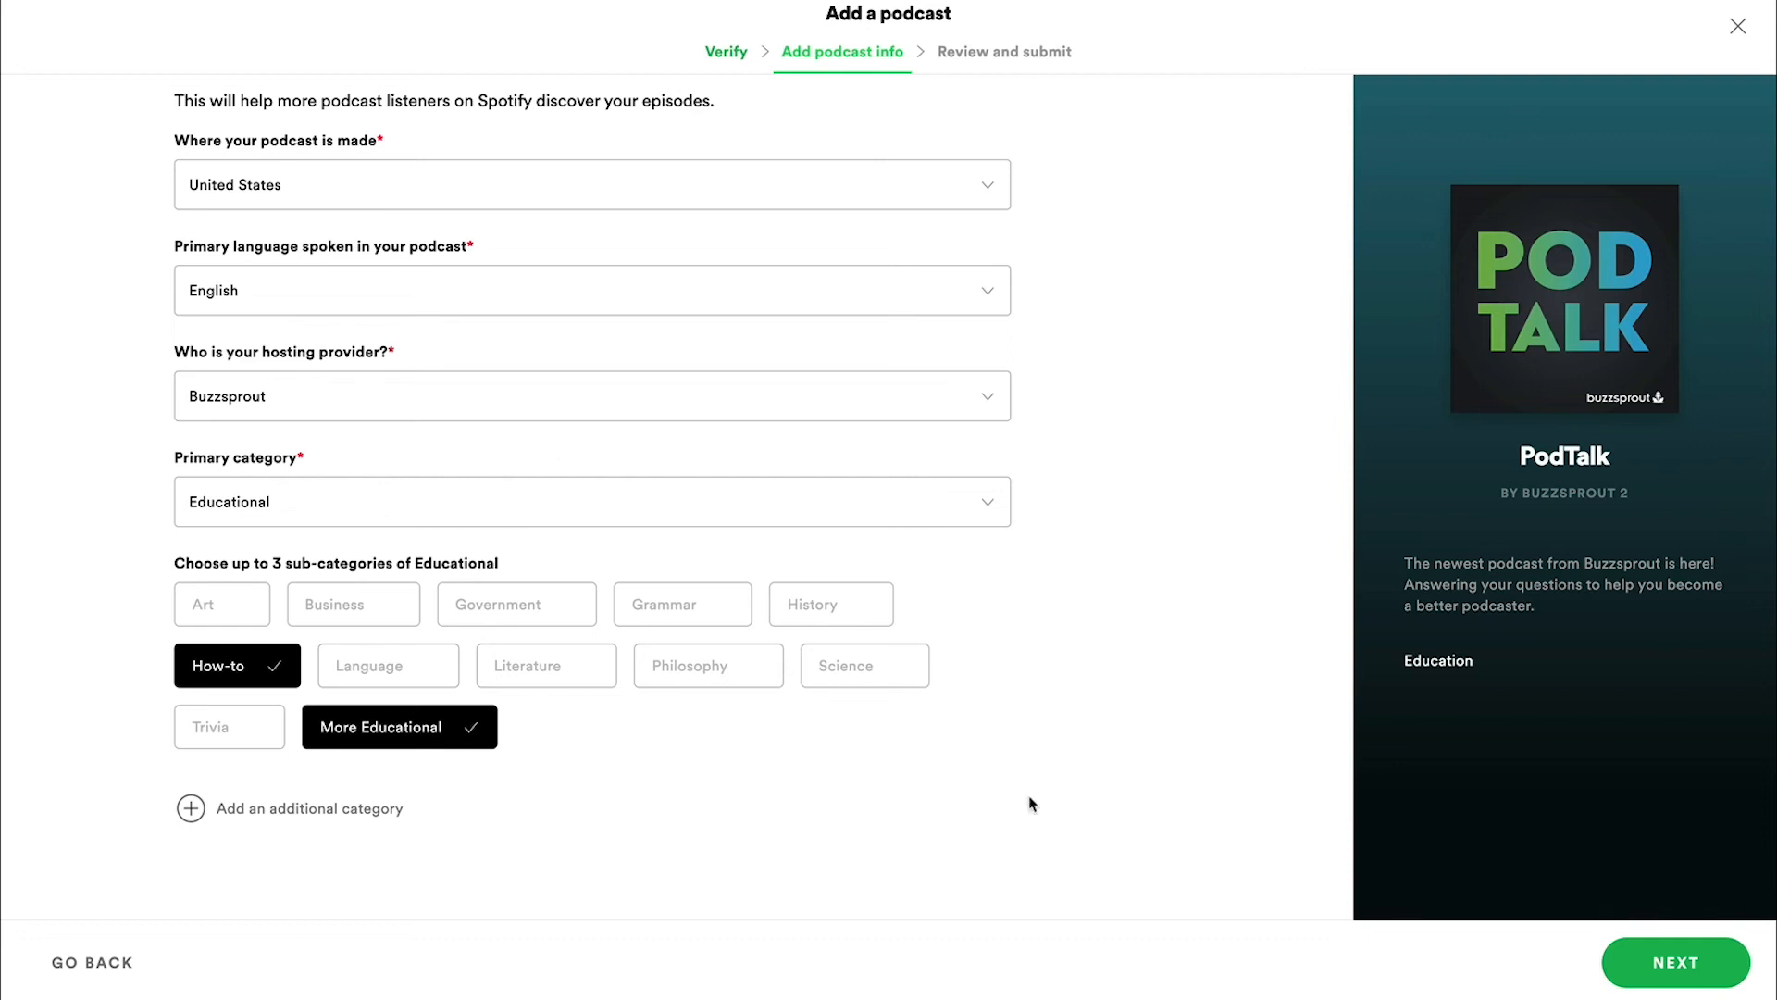
left_click(1684, 969)
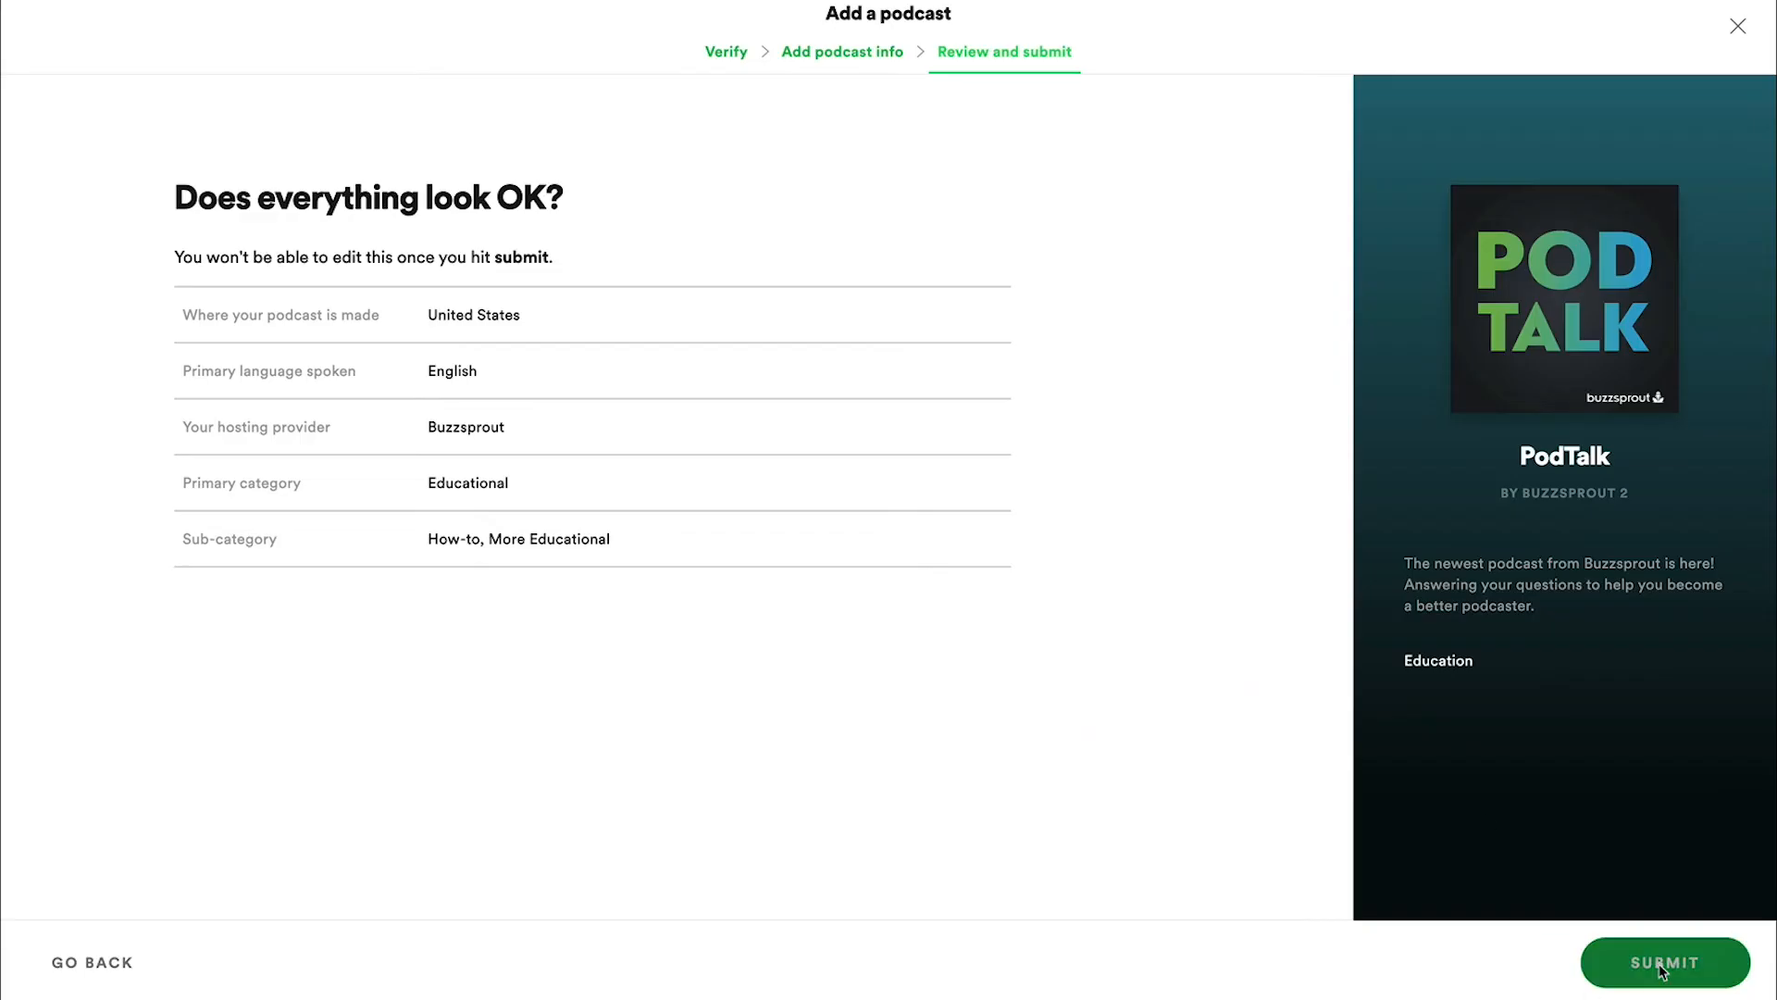
left_click(1659, 963)
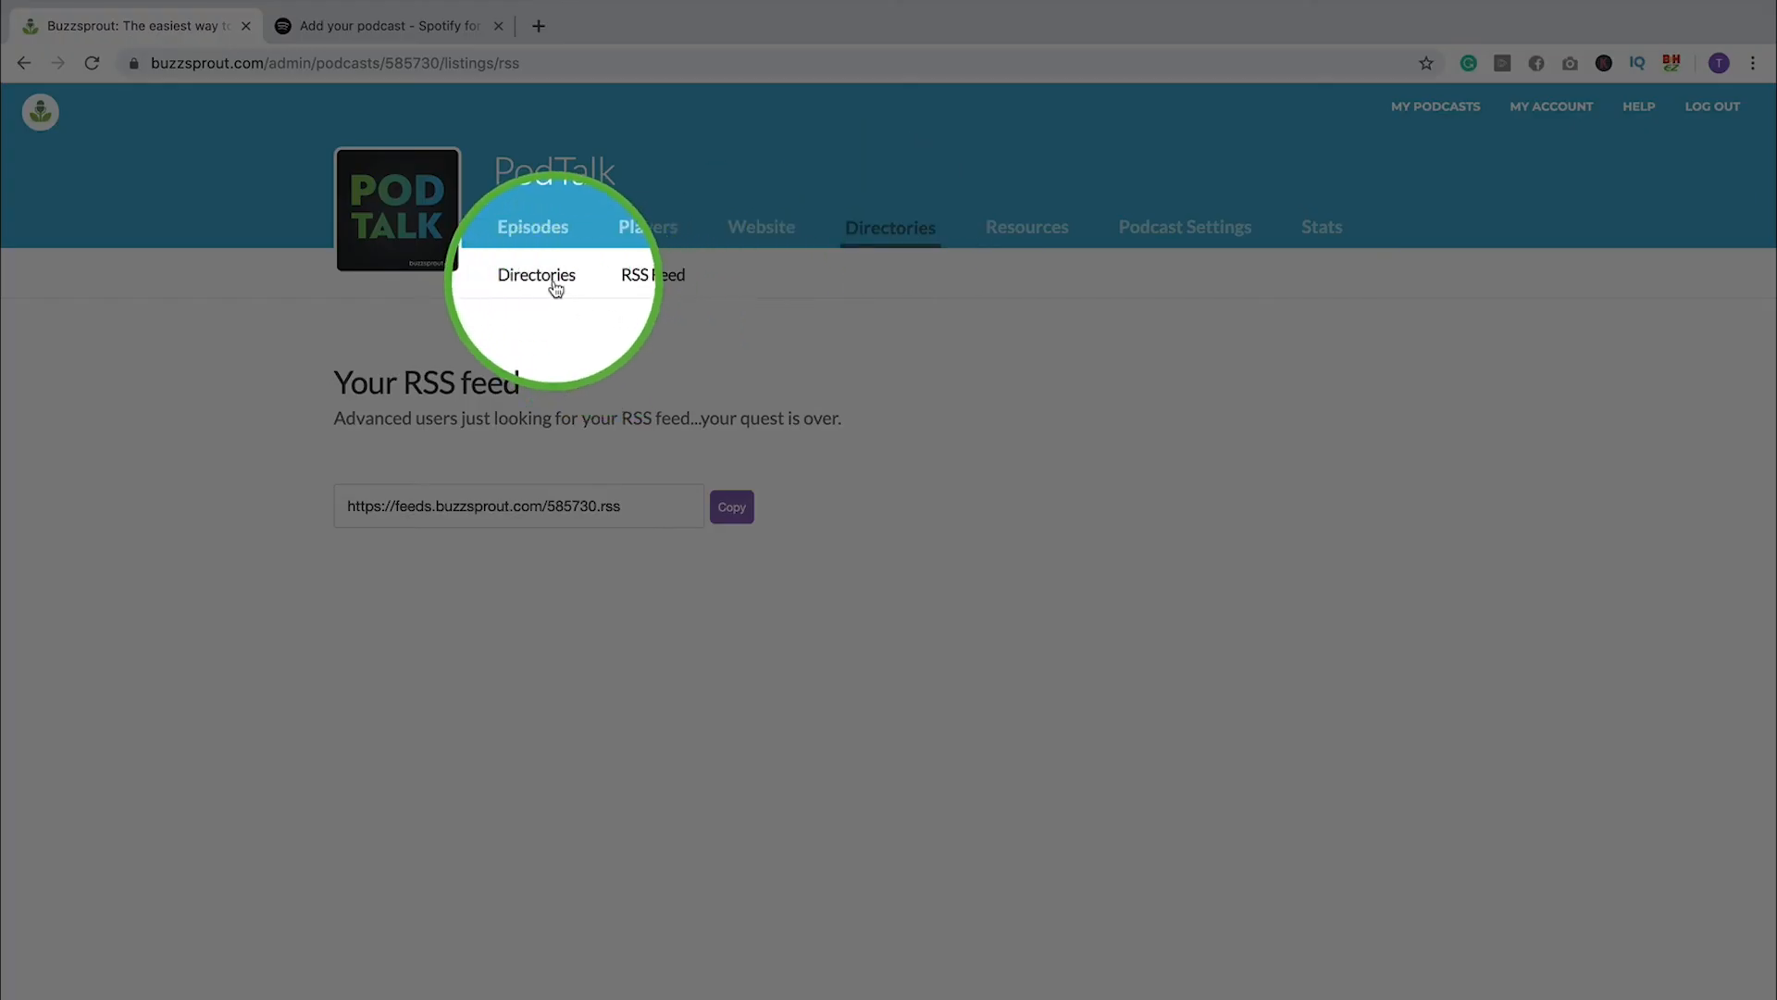
Switch to Buzzsprout, open the Spotify listing from PodTalk's directories and submit the podcast to Spotify from there.
left_click(556, 287)
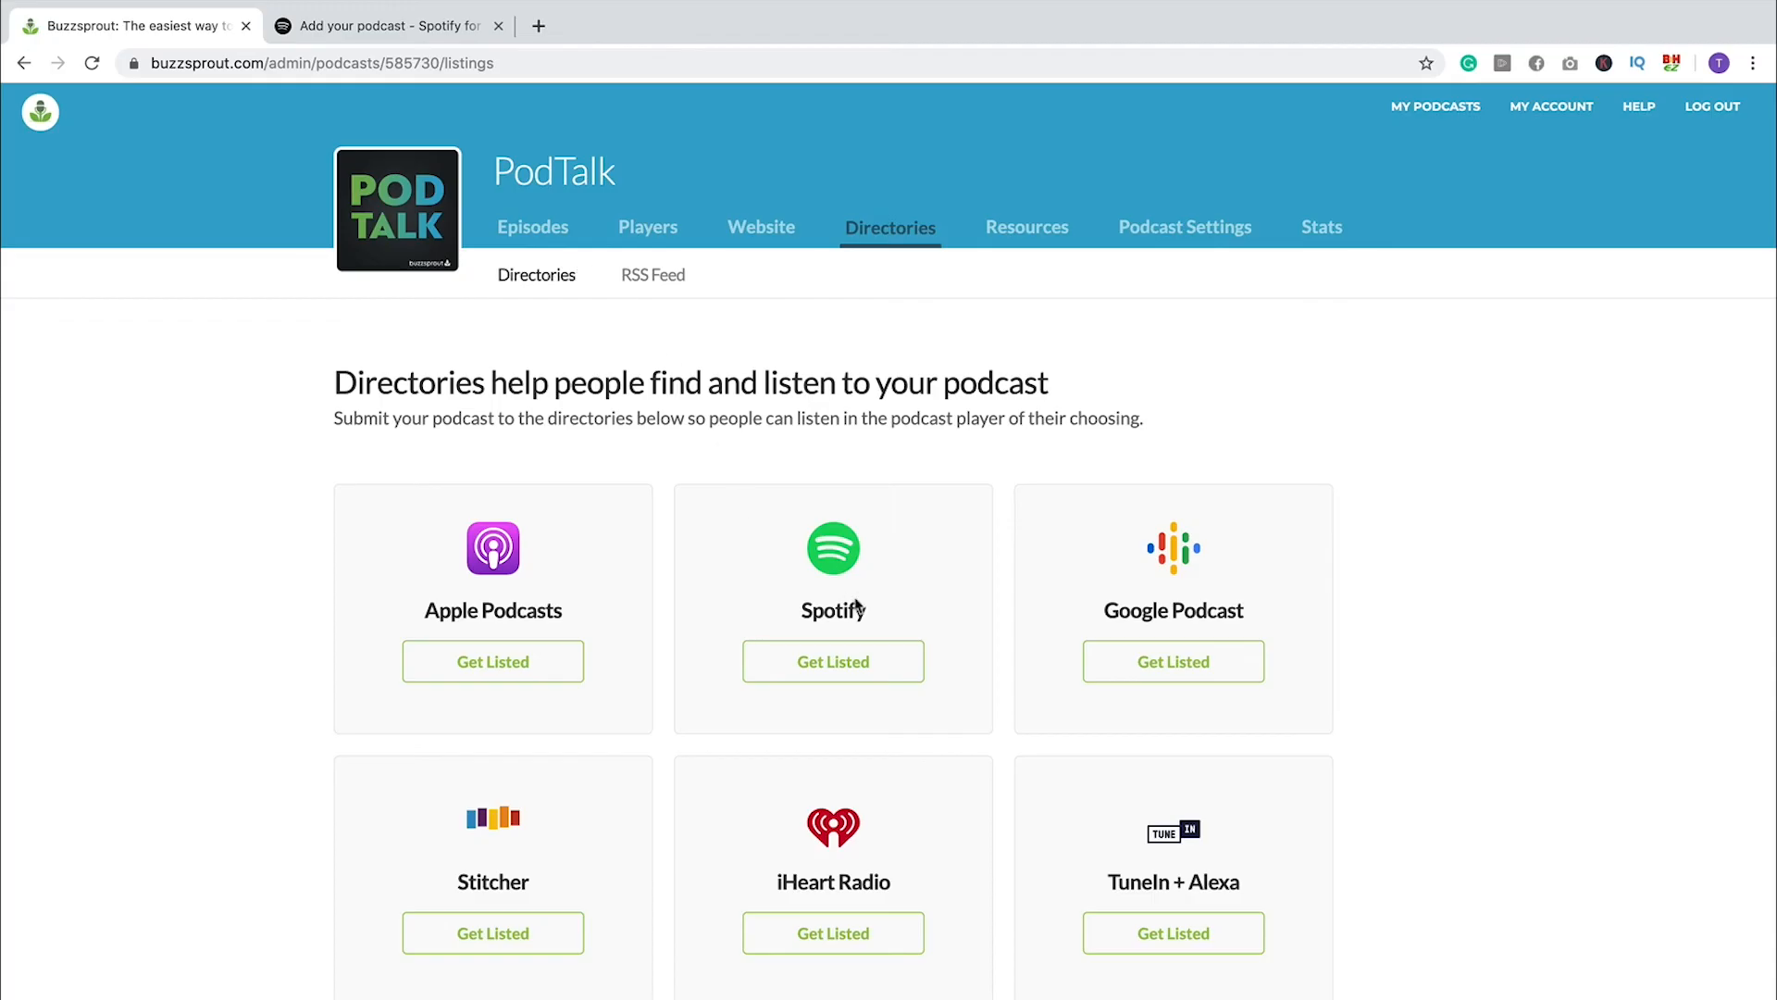
left_click(821, 662)
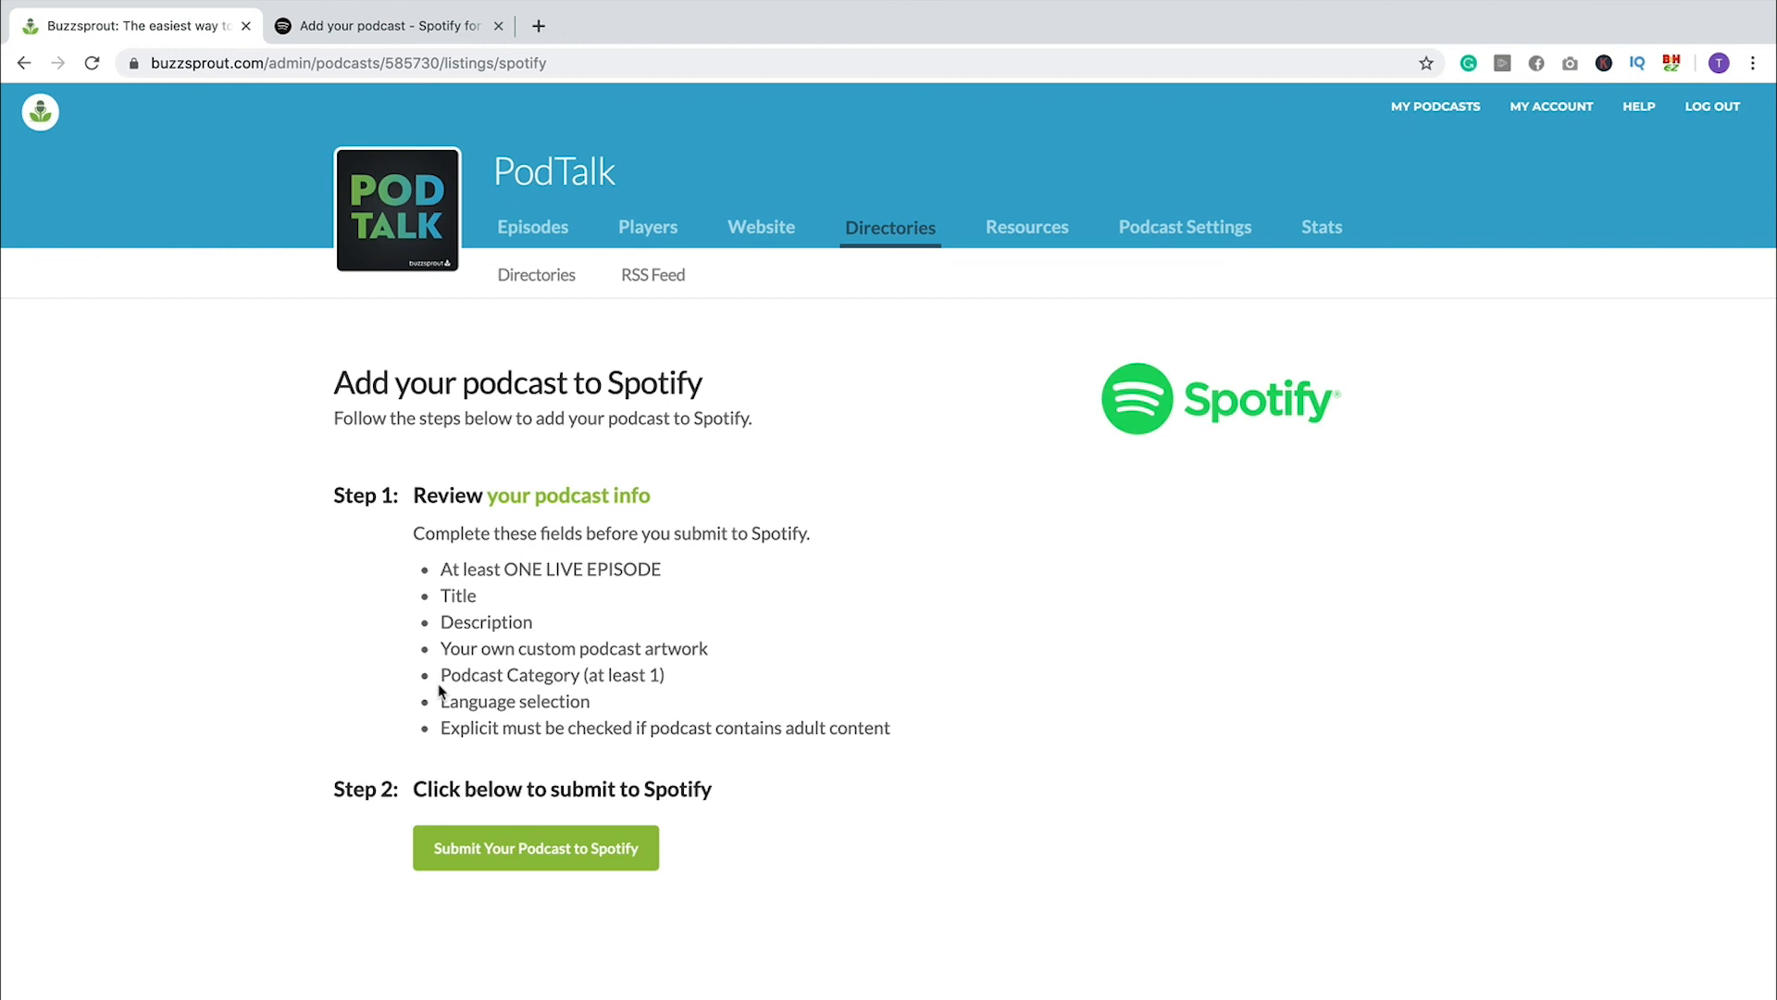
left_click(510, 846)
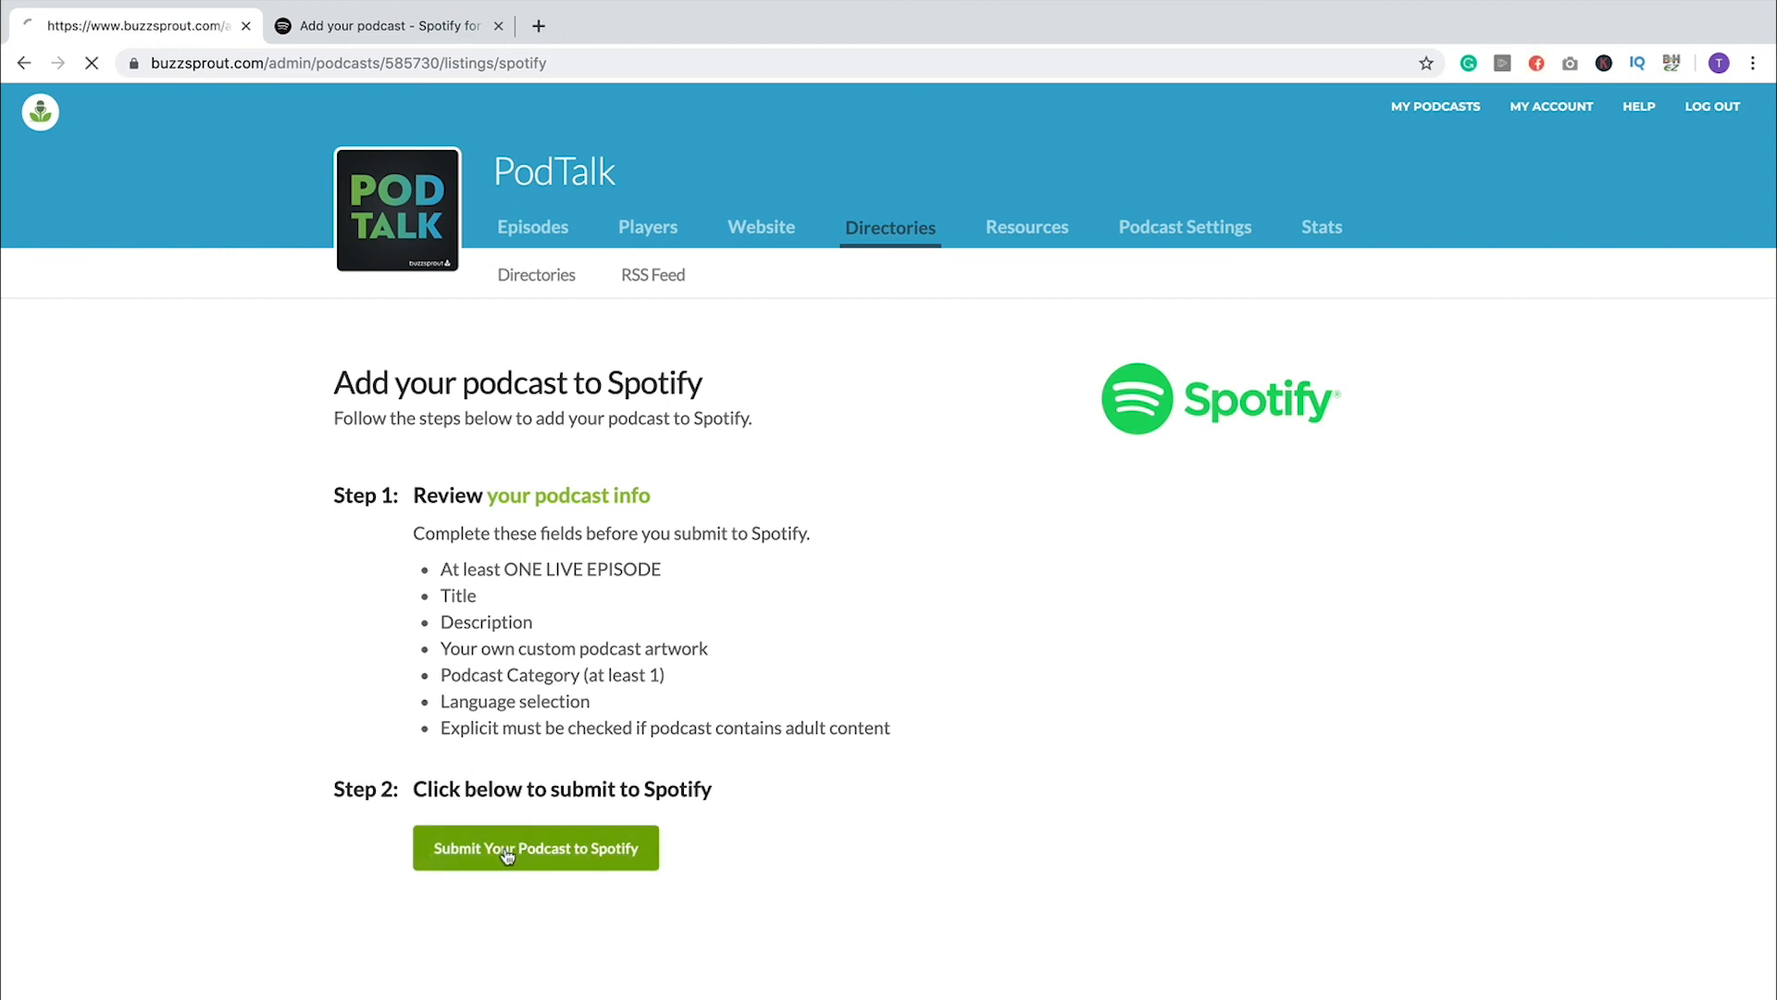